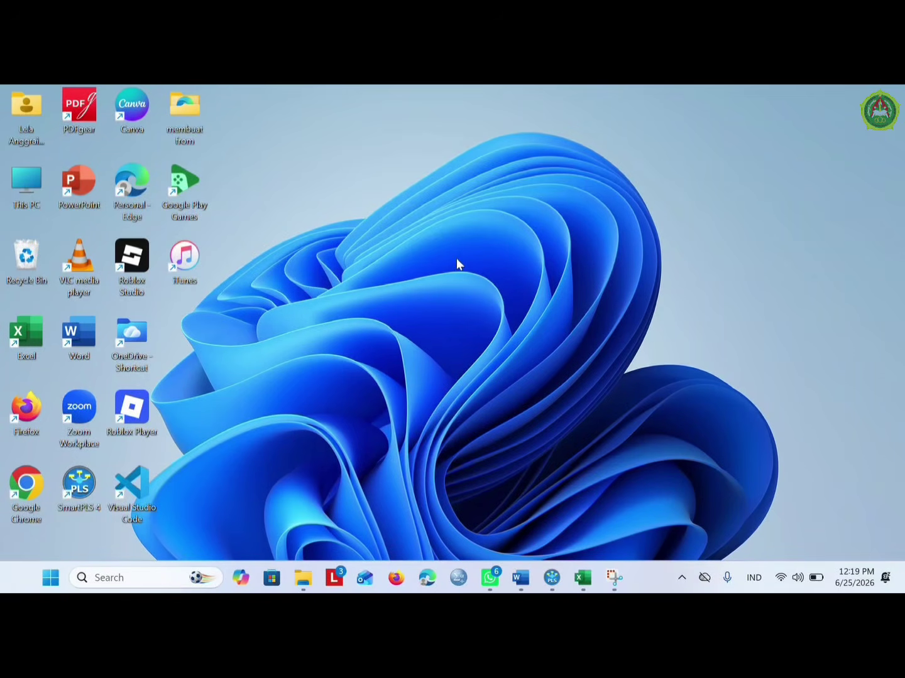
# Switch to Excel and start saving a copy of the Data Moderasi 2 workbook in the Documents folder
pyautogui.click(583, 577)
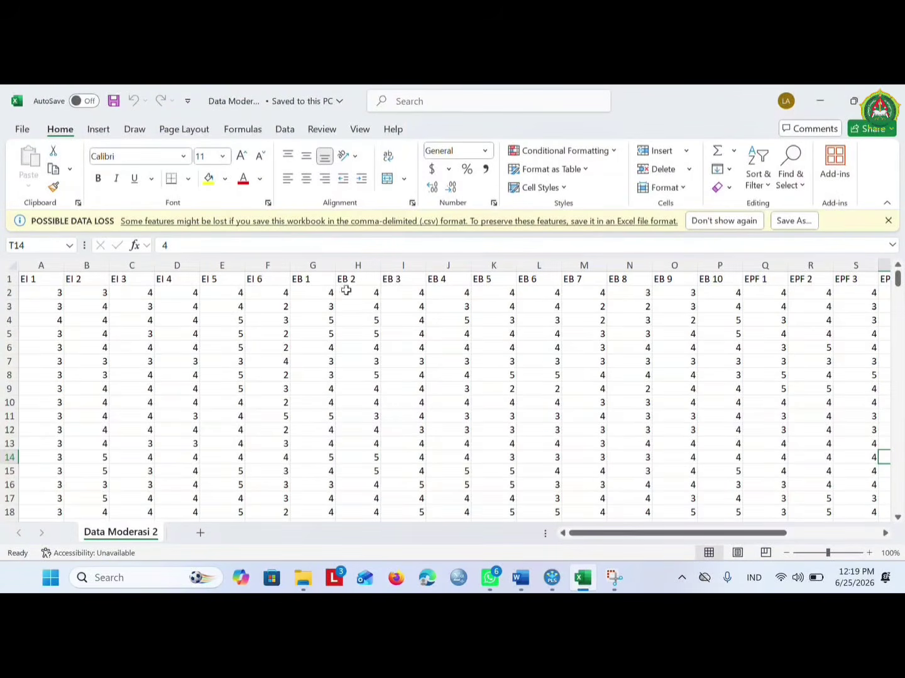
pyautogui.click(25, 129)
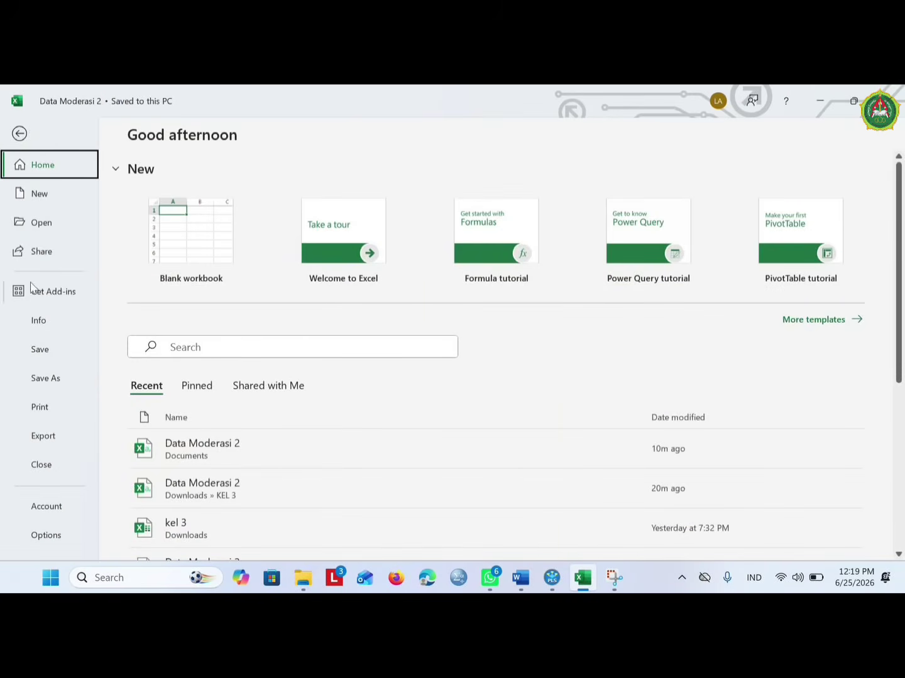
pyautogui.click(39, 377)
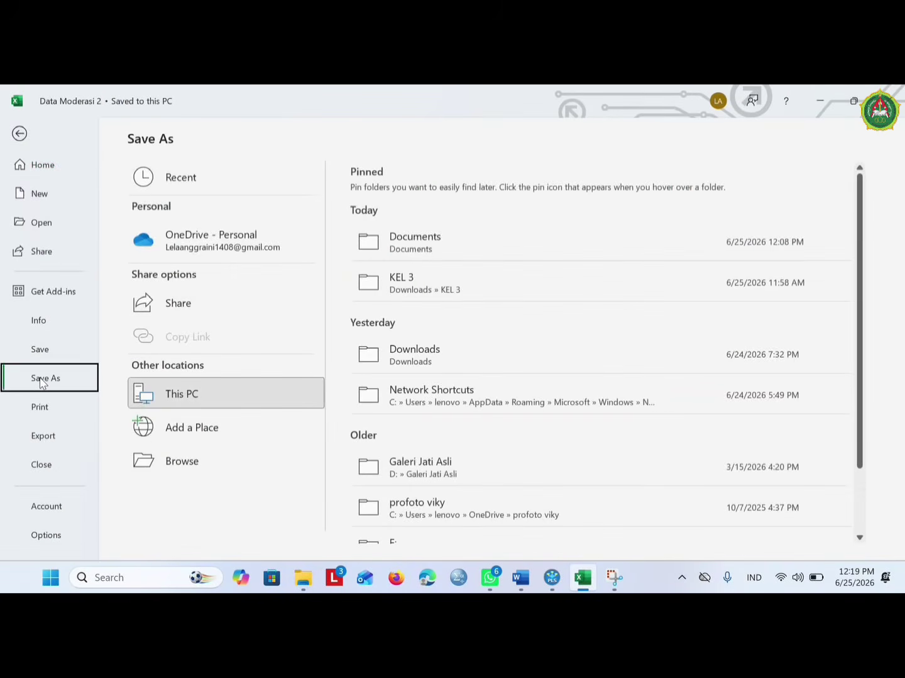
pyautogui.click(175, 396)
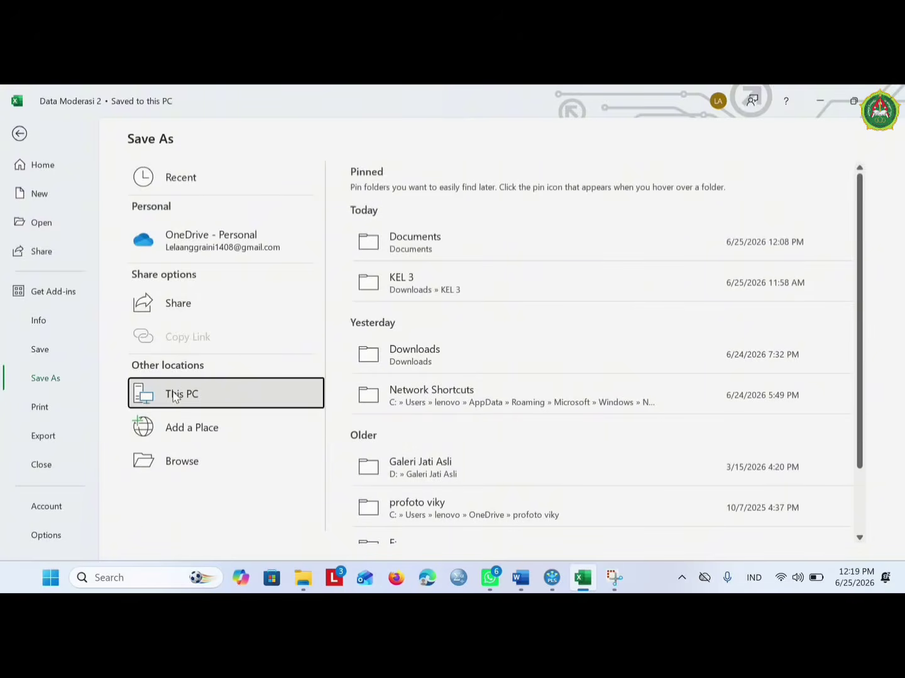
pyautogui.click(174, 395)
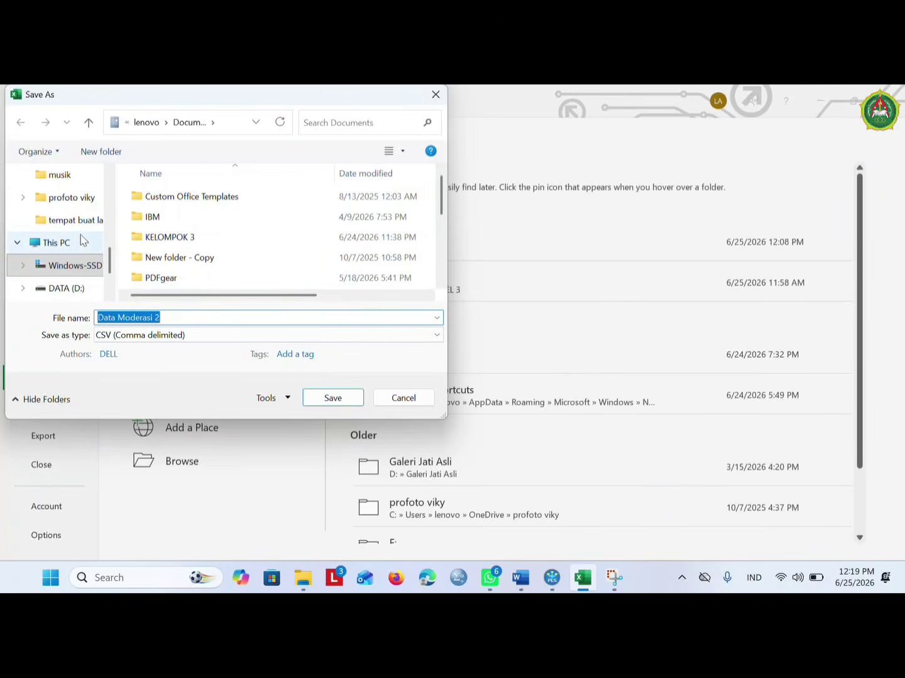
pyautogui.scroll(5, 80, 240)
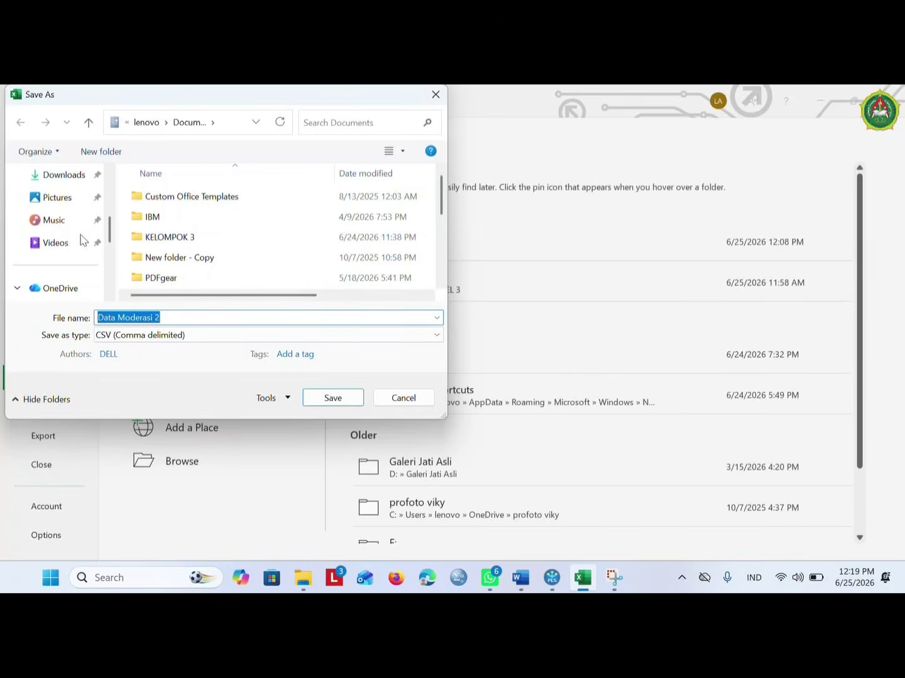
pyautogui.scroll(3, 73, 205)
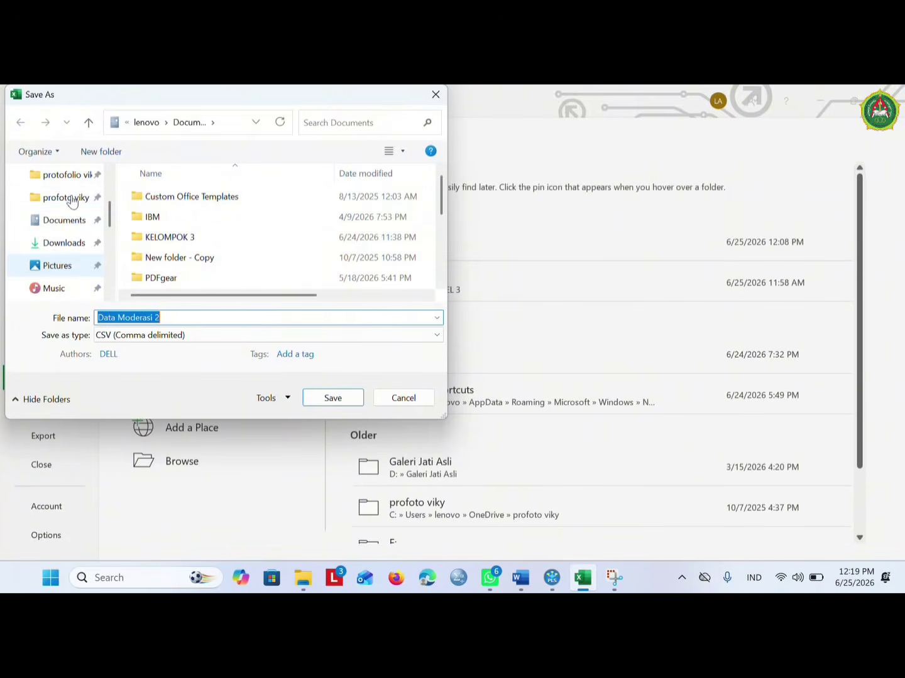
pyautogui.click(66, 225)
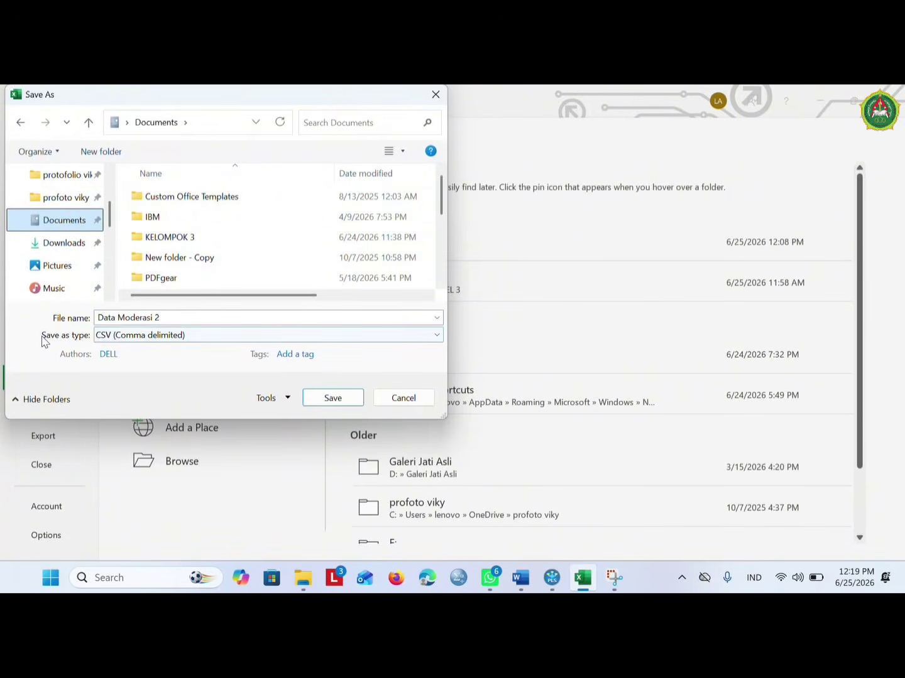
# Set the file type to CSV (Comma delimited) and save the data as Data Moderasi 2
pyautogui.click(434, 338)
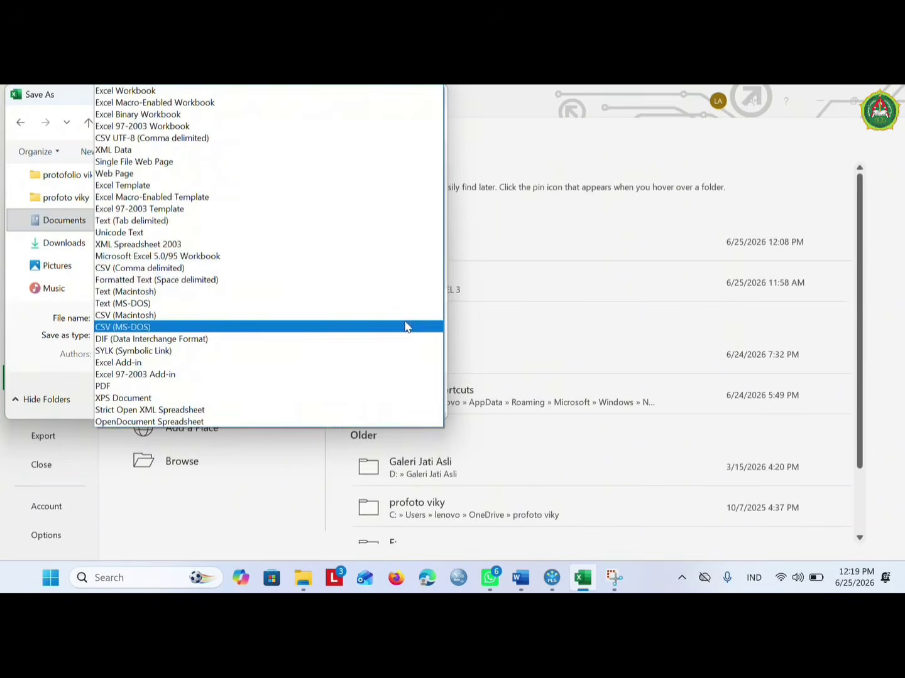
pyautogui.click(180, 271)
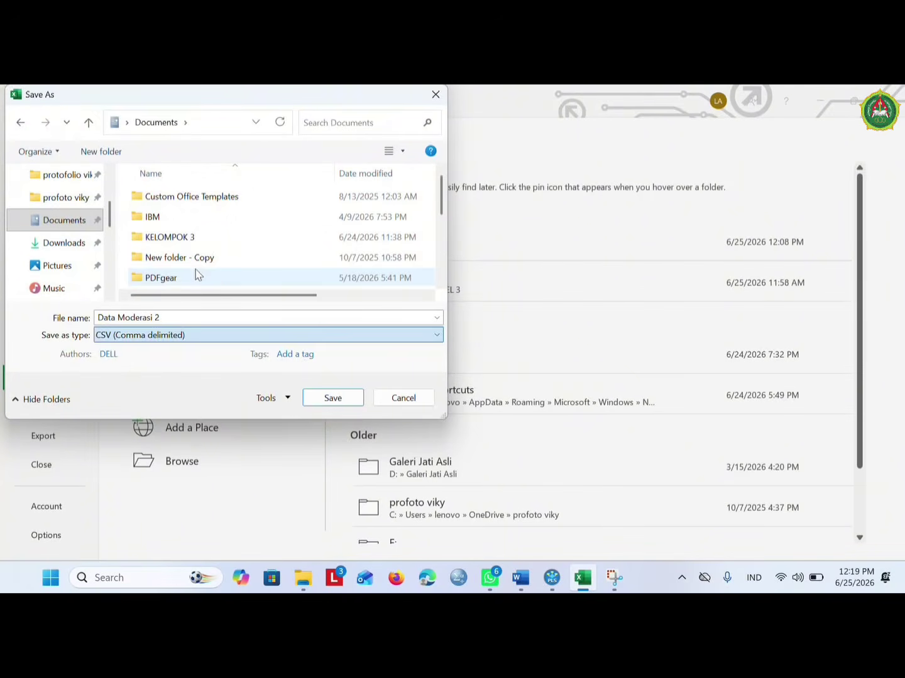
pyautogui.click(331, 398)
pyautogui.click(501, 332)
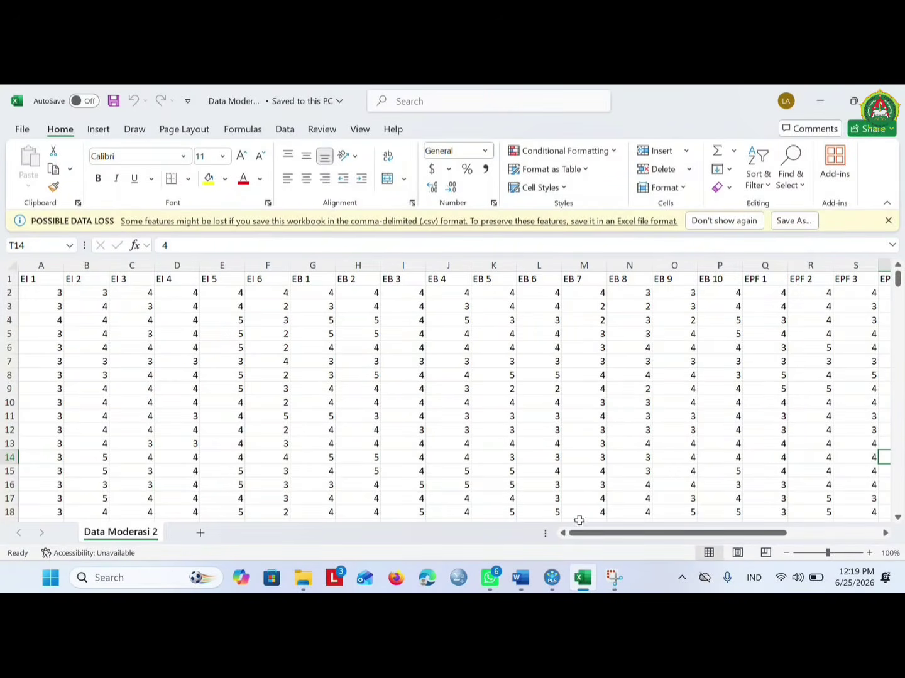
# Switch to SmartPLS and create a new project named MODERASI2
pyautogui.click(553, 577)
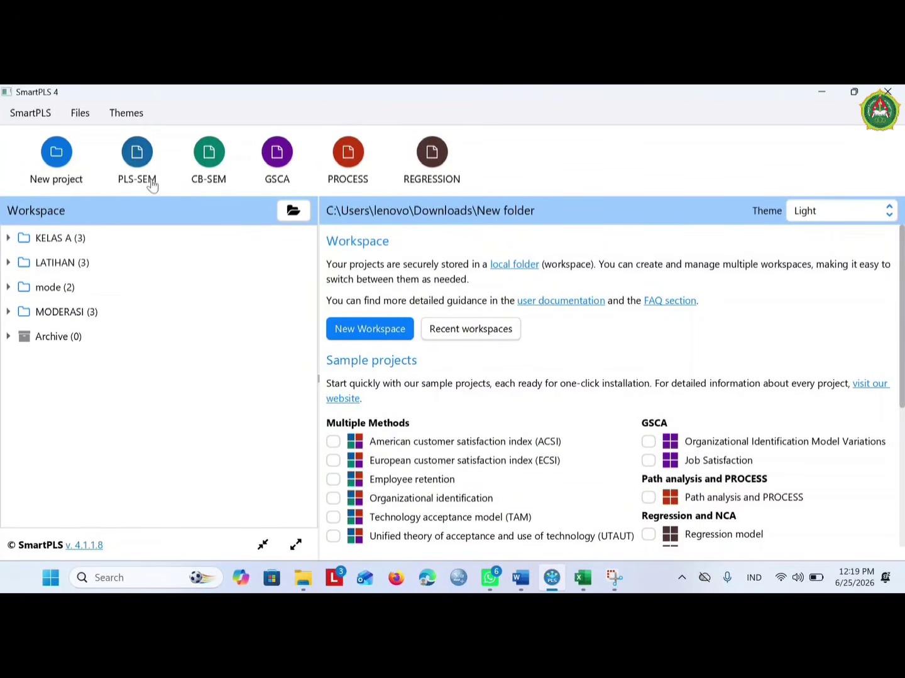
pyautogui.click(58, 154)
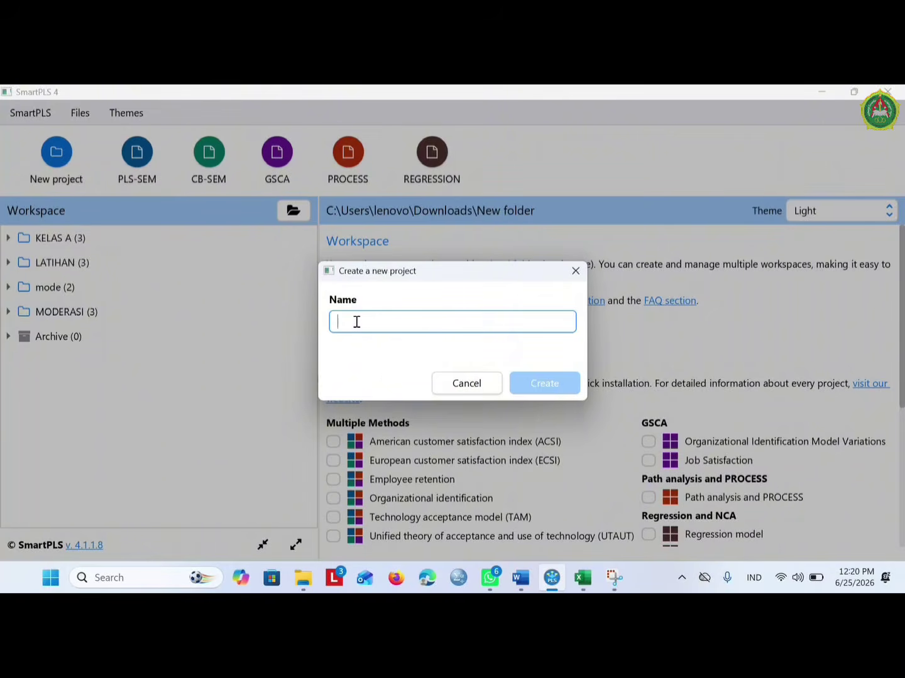
pyautogui.write('MODERA')
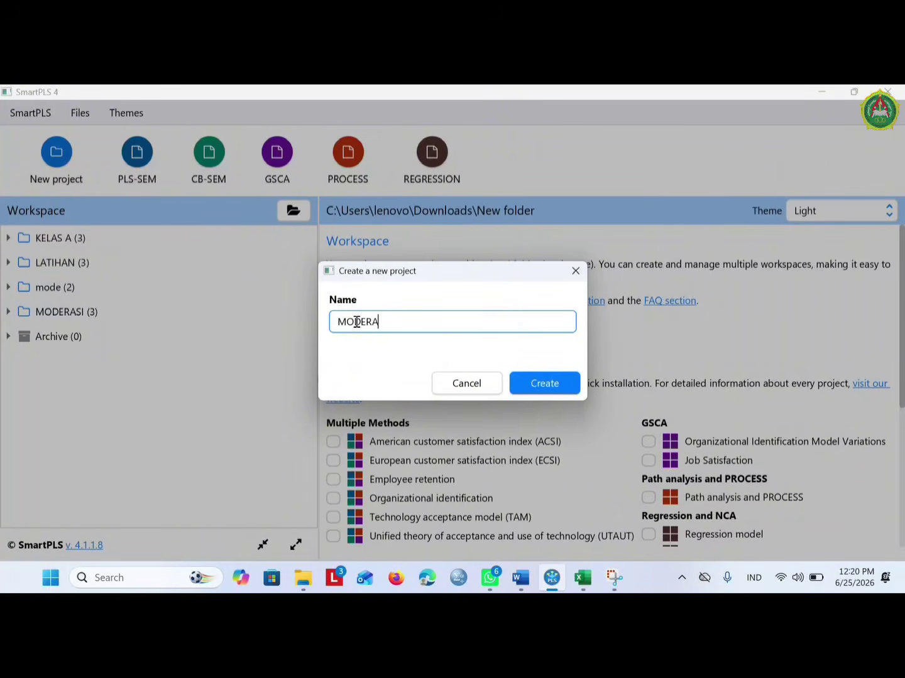
pyautogui.write('SI2')
pyautogui.click(539, 388)
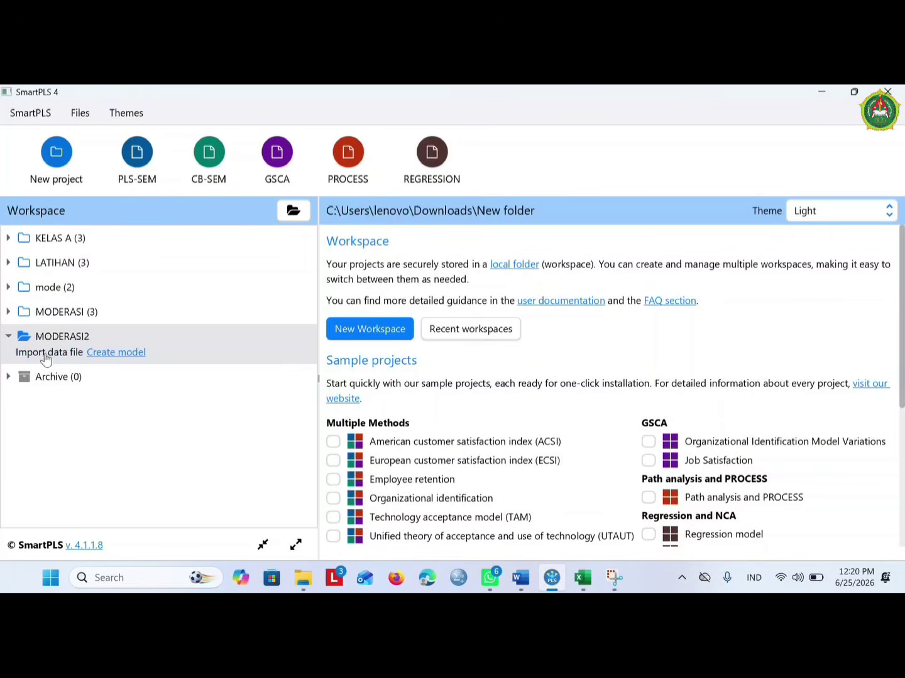
# Import the Data Moderasi 2 file from Downloads into the MODERASI2 project and return to the workspace
pyautogui.click(45, 355)
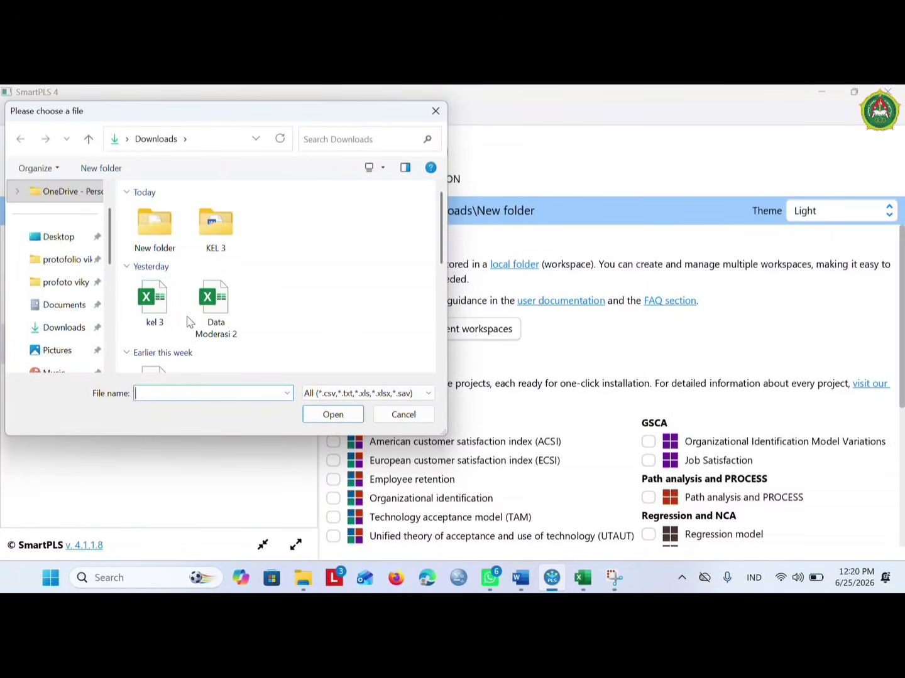
pyautogui.click(213, 317)
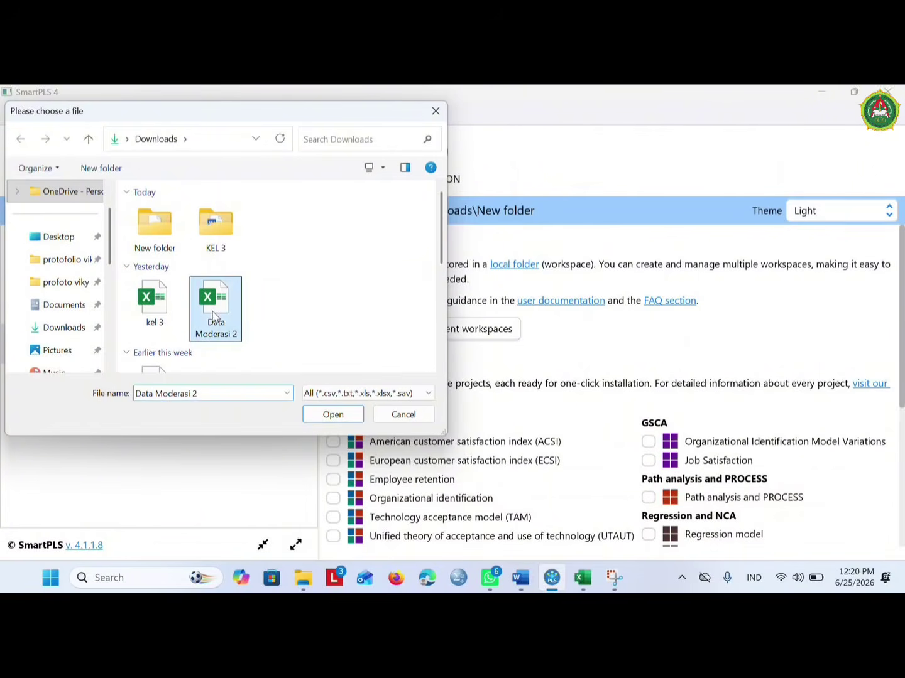
pyautogui.click(336, 416)
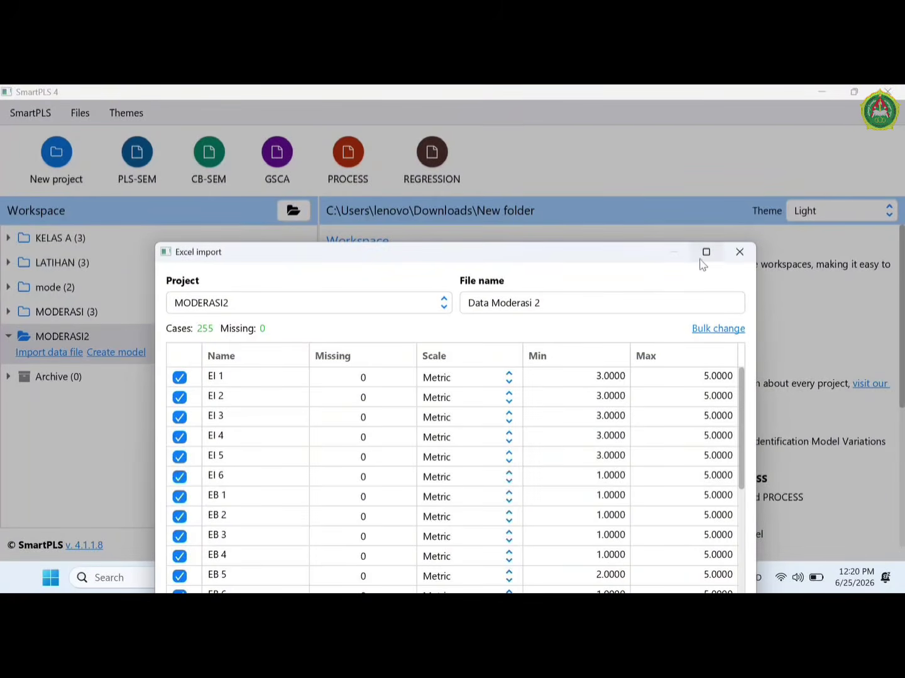
pyautogui.click(706, 253)
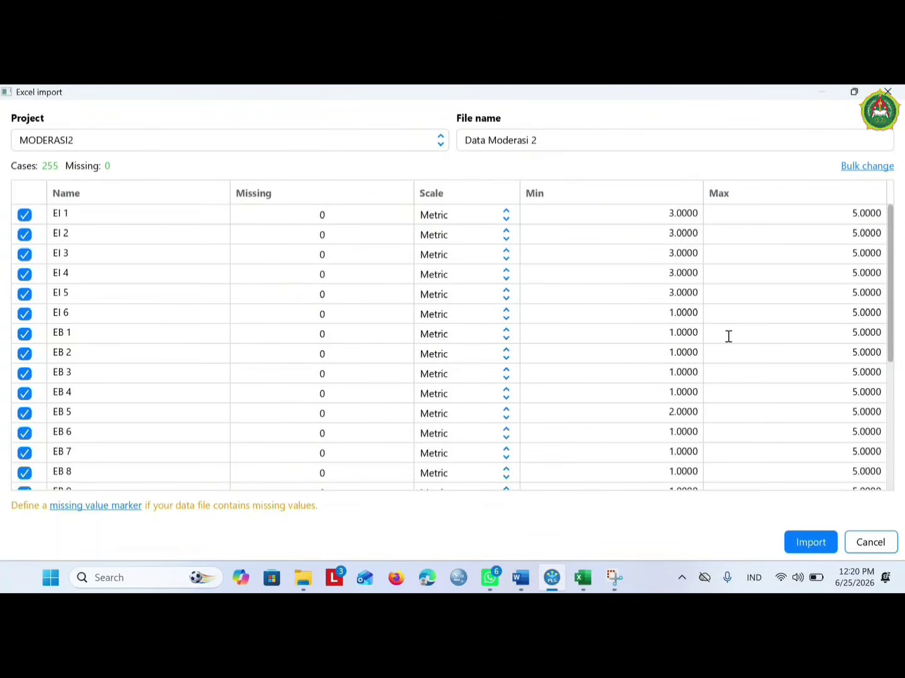
pyautogui.click(825, 542)
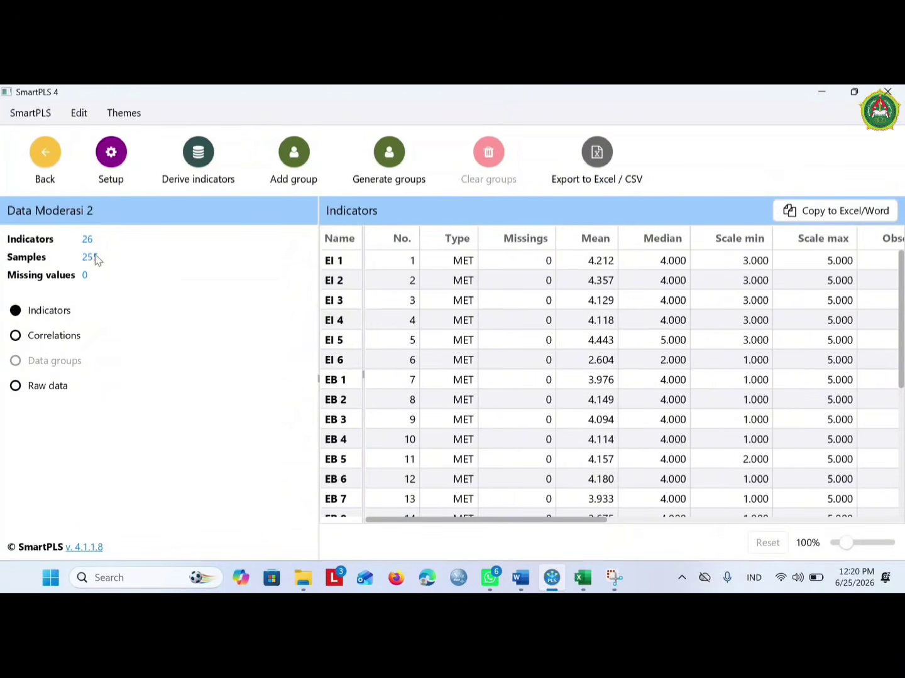
pyautogui.click(47, 157)
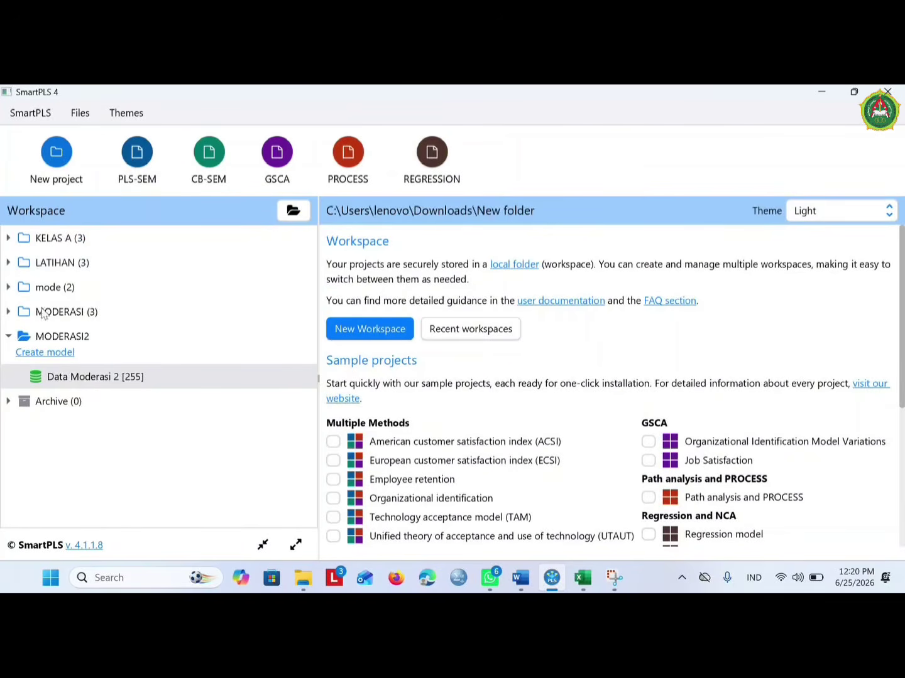
# Create a PLS-SEM model named KELOMPOK3 in the MODERASI2 project
pyautogui.click(45, 353)
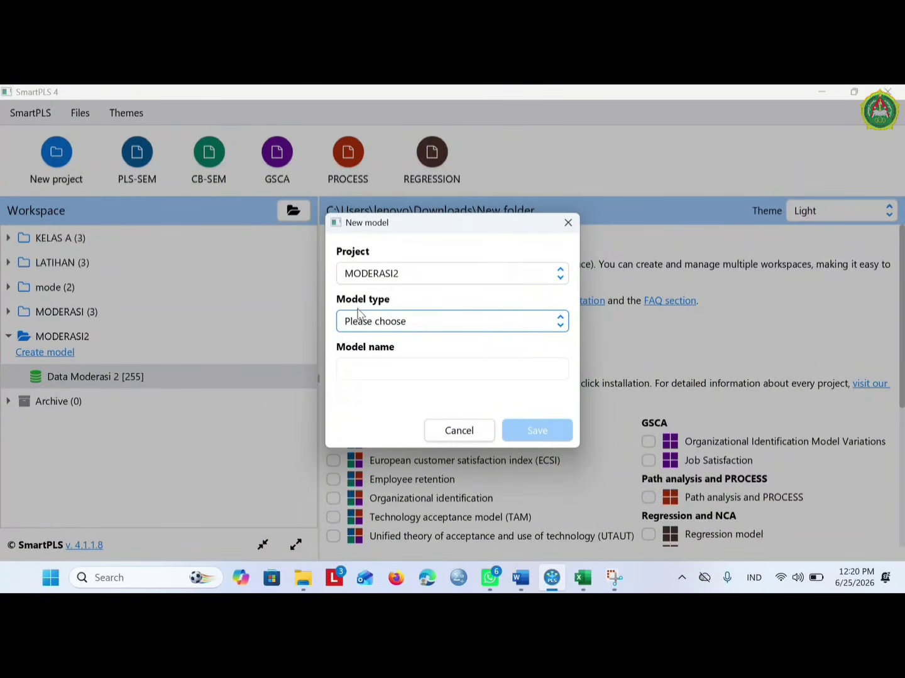
pyautogui.click(557, 328)
pyautogui.click(417, 347)
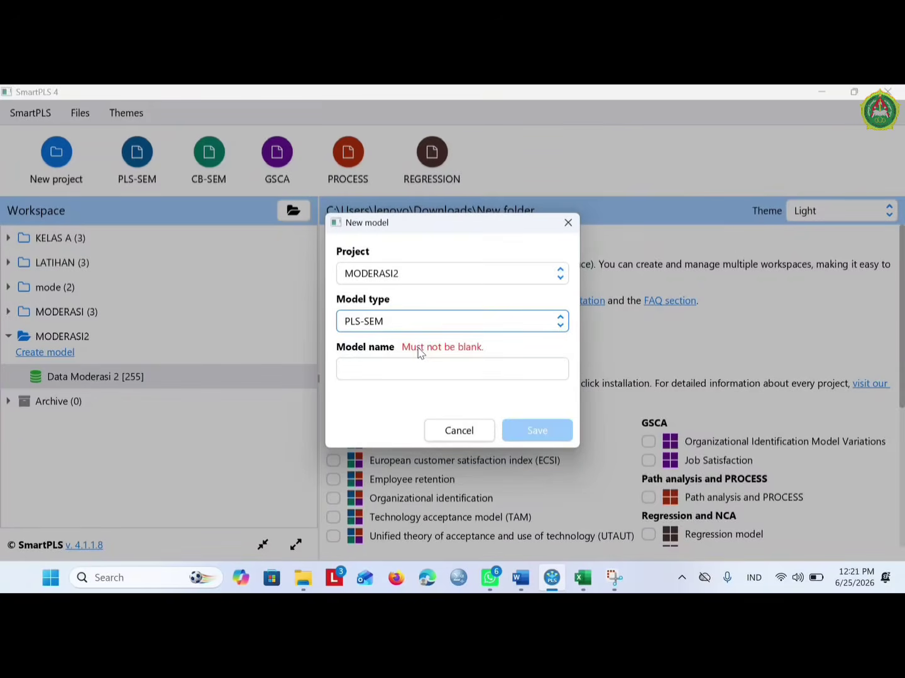
pyautogui.click(397, 371)
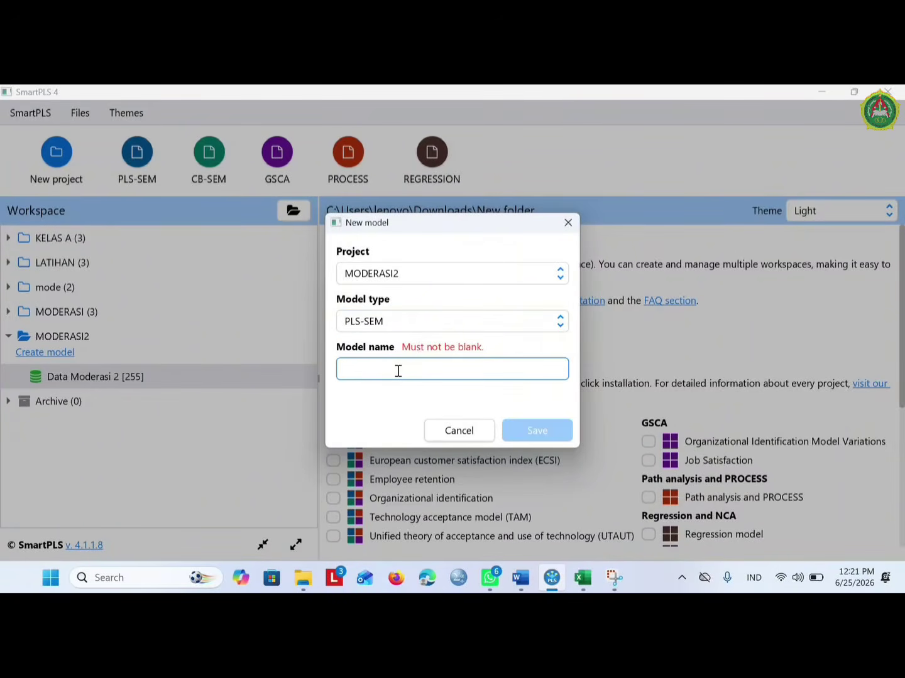
pyautogui.write('KELOMPOK')
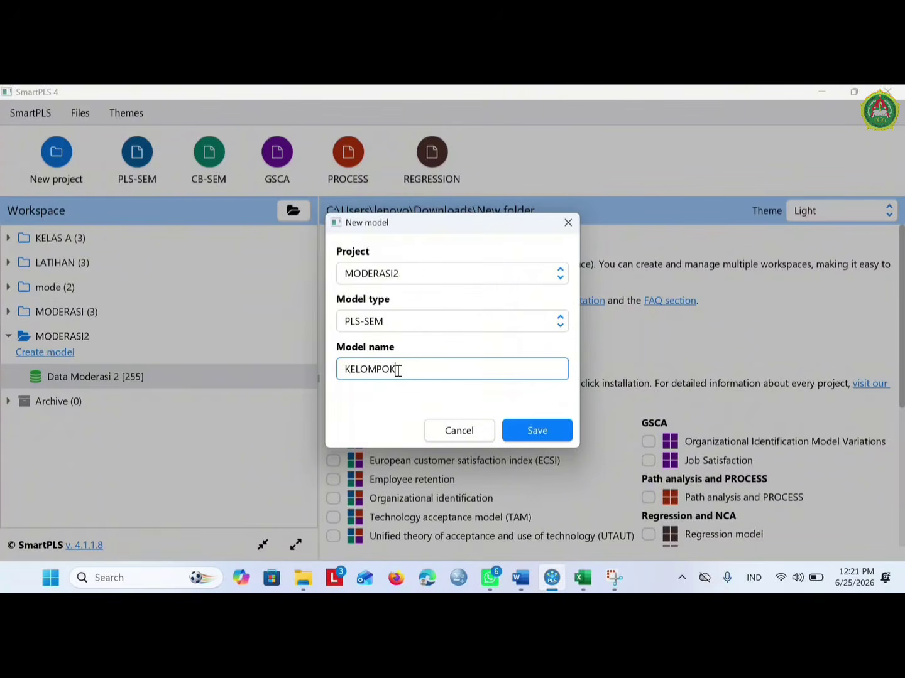
pyautogui.write('3')
pyautogui.click(562, 432)
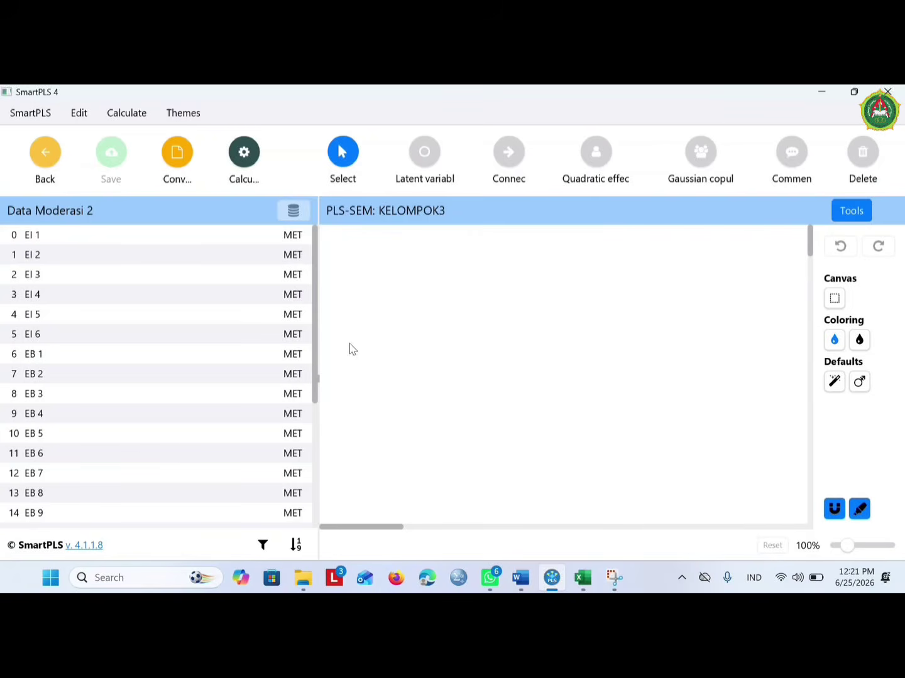
# Place indicators EI 1 to EI 6 on the empty canvas as a latent variable named EI
pyautogui.click(82, 239)
pyautogui.hotkey('shift', 'Down')
pyautogui.hotkey('shift', 'Down')
pyautogui.hotkey('shift', 'Down')
pyautogui.hotkey('shift', 'Down')
pyautogui.hotkey('shift', 'Down')
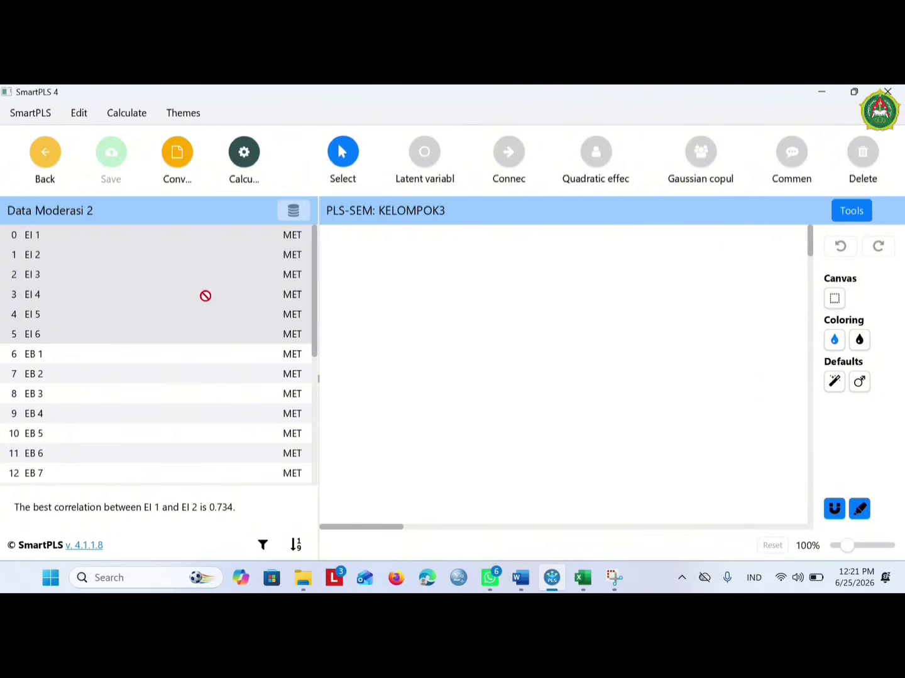
pyautogui.moveTo(205, 296); pyautogui.dragTo(406, 334)
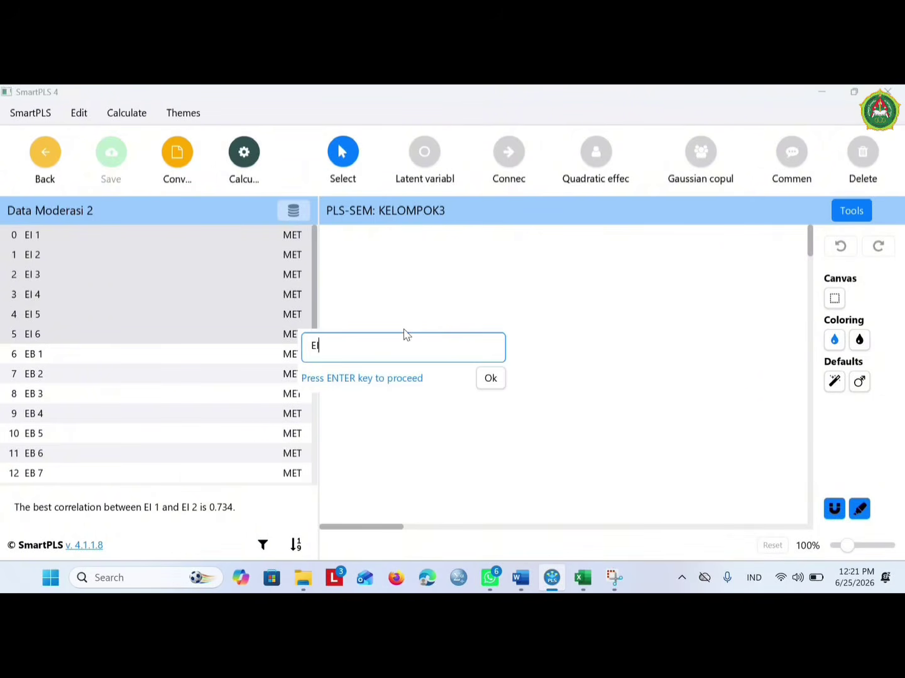
pyautogui.click(490, 378)
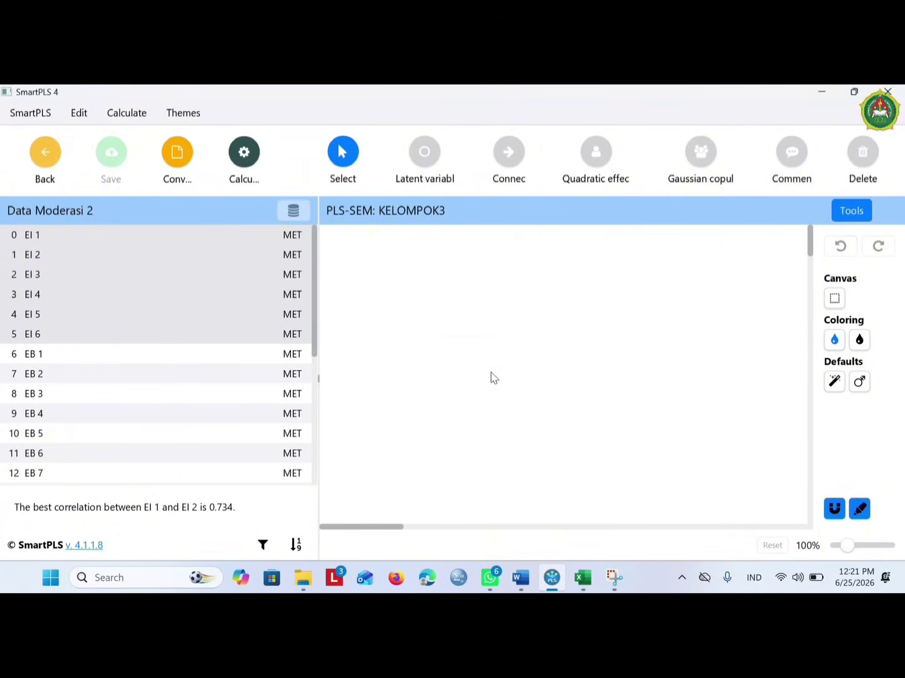
# Place indicators EB 1 to EB 10 to the right of the EI construct as a latent variable named EB
pyautogui.click(49, 362)
pyautogui.hotkey('shift', 'Down')
pyautogui.hotkey('shift', 'Down')
pyautogui.hotkey('shift', 'Down')
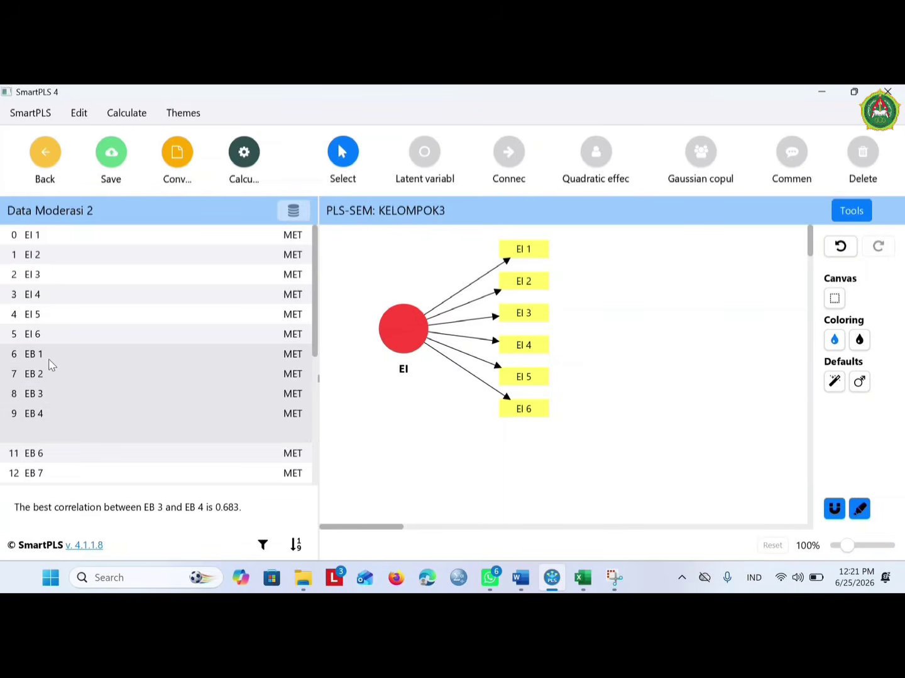
pyautogui.hotkey('shift', 'Down')
pyautogui.hotkey('shift', 'Down')
pyautogui.hotkey('shift', 'Down')
pyautogui.hotkey('shift', 'Down')
pyautogui.hotkey('shift', 'Down')
pyautogui.hotkey('shift', 'Down')
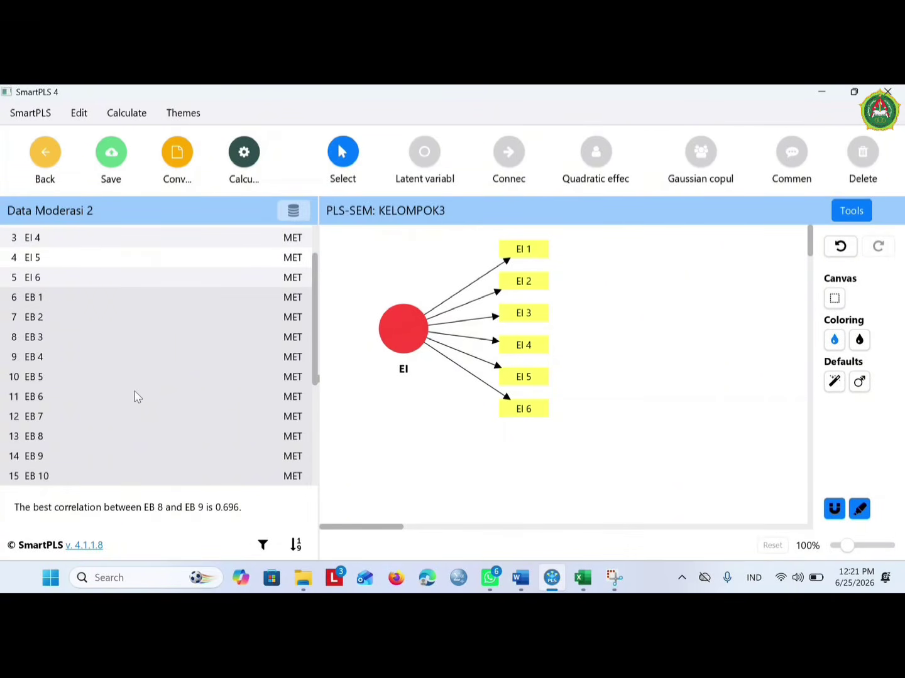
pyautogui.moveTo(137, 397); pyautogui.dragTo(671, 348)
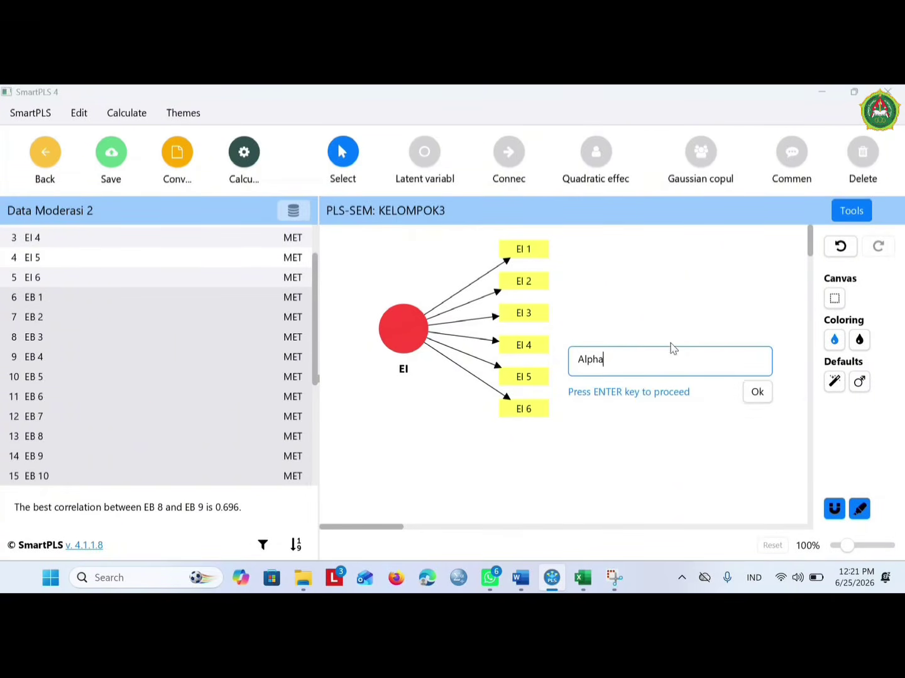
pyautogui.press('BackSpace')
pyautogui.press('BackSpace')
pyautogui.press('BackSpace')
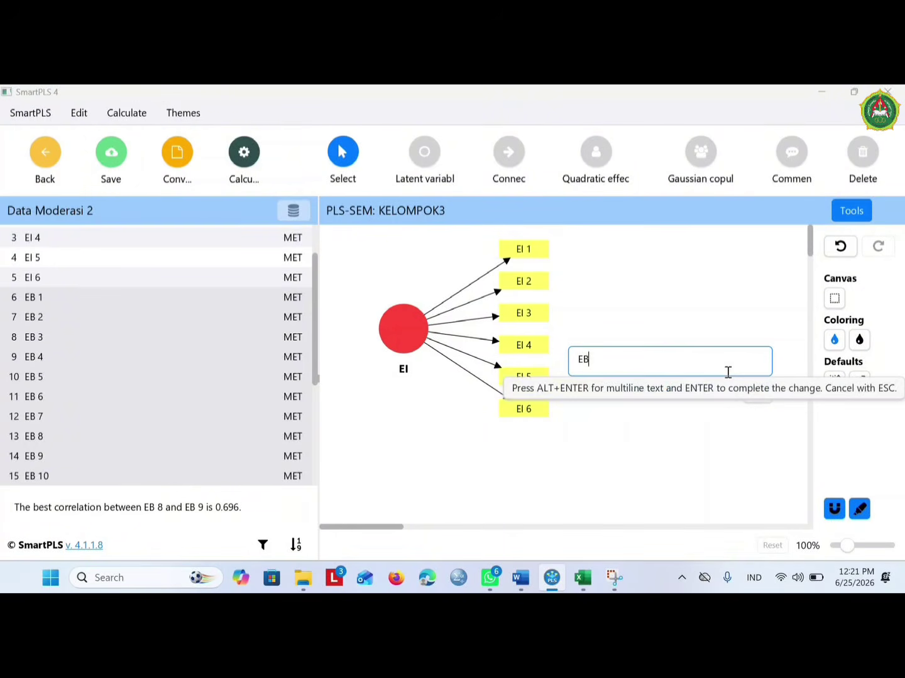
pyautogui.write('EB')
pyautogui.click(768, 400)
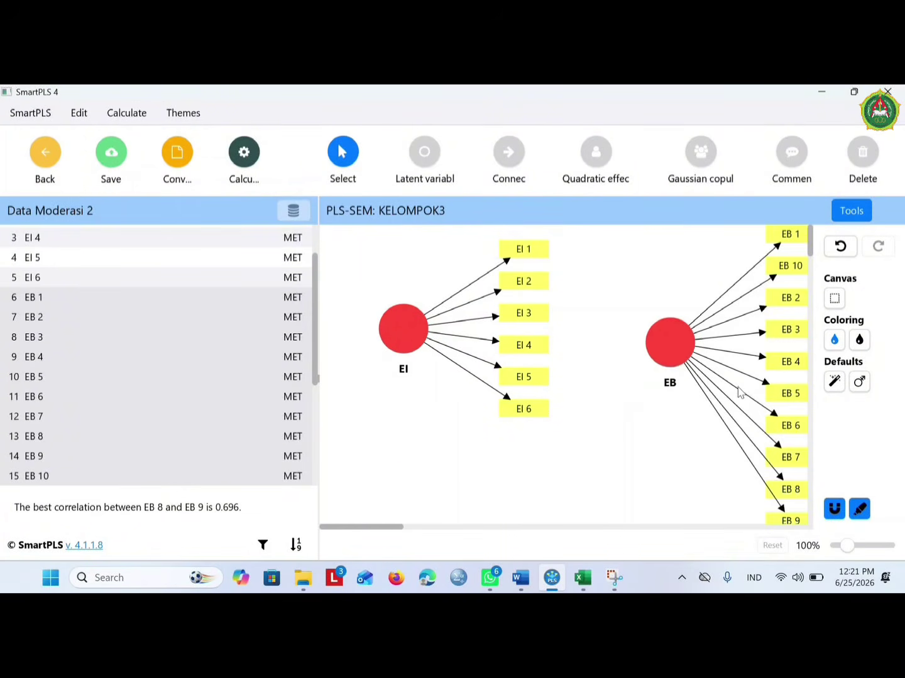
# Place indicators EPF 1 to EPF 5 below and between the EI and EB constructs as a latent variable named EPF
pyautogui.scroll(-3, 70, 406)
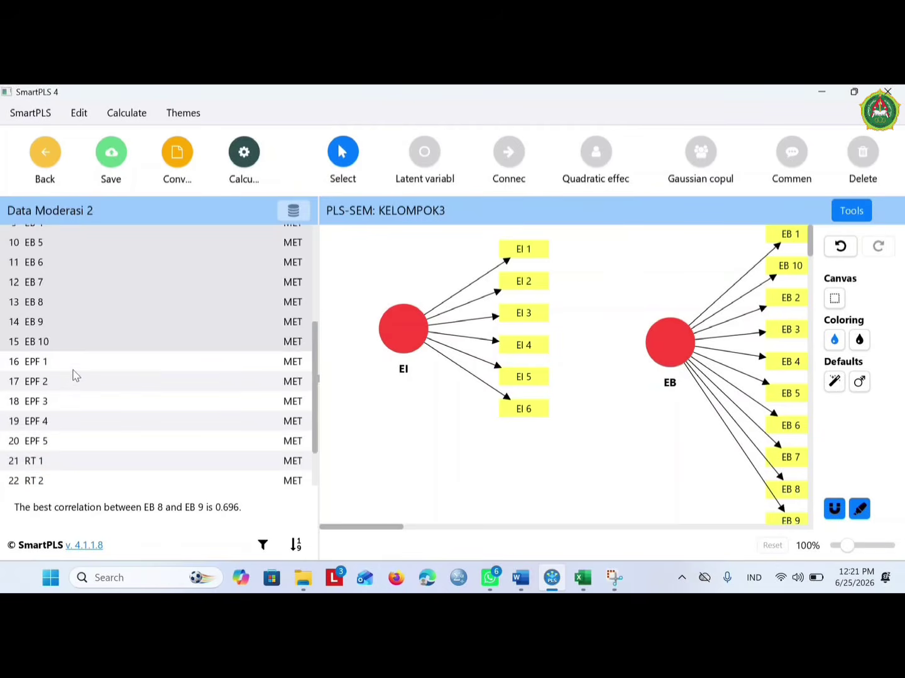
pyautogui.hotkey('shift', 'Down')
pyautogui.hotkey('shift', 'Down')
pyautogui.hotkey('shift', 'Down')
pyautogui.hotkey('shift', 'Down')
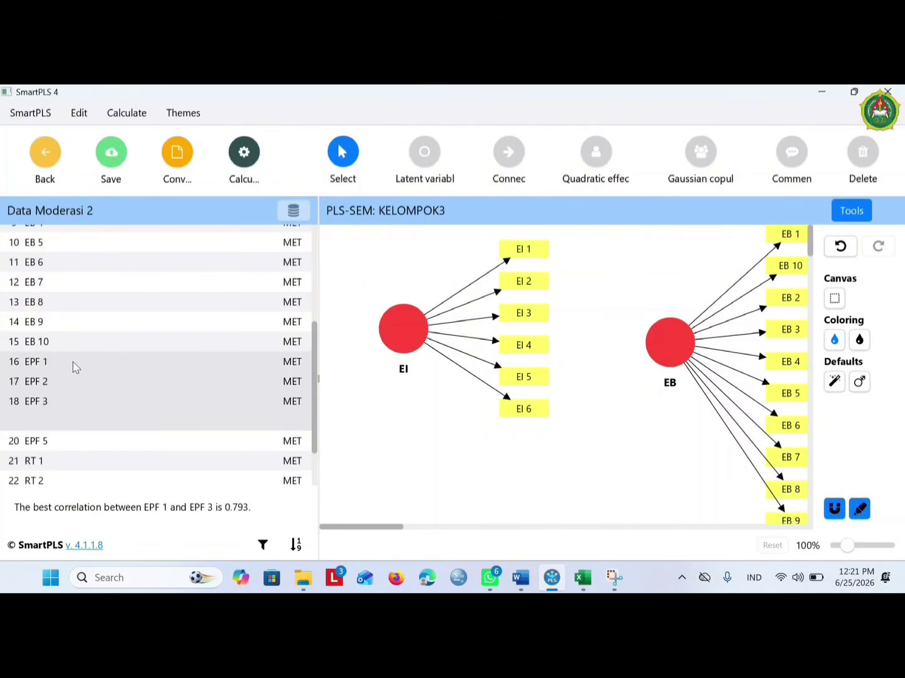
pyautogui.moveTo(142, 403); pyautogui.dragTo(614, 454)
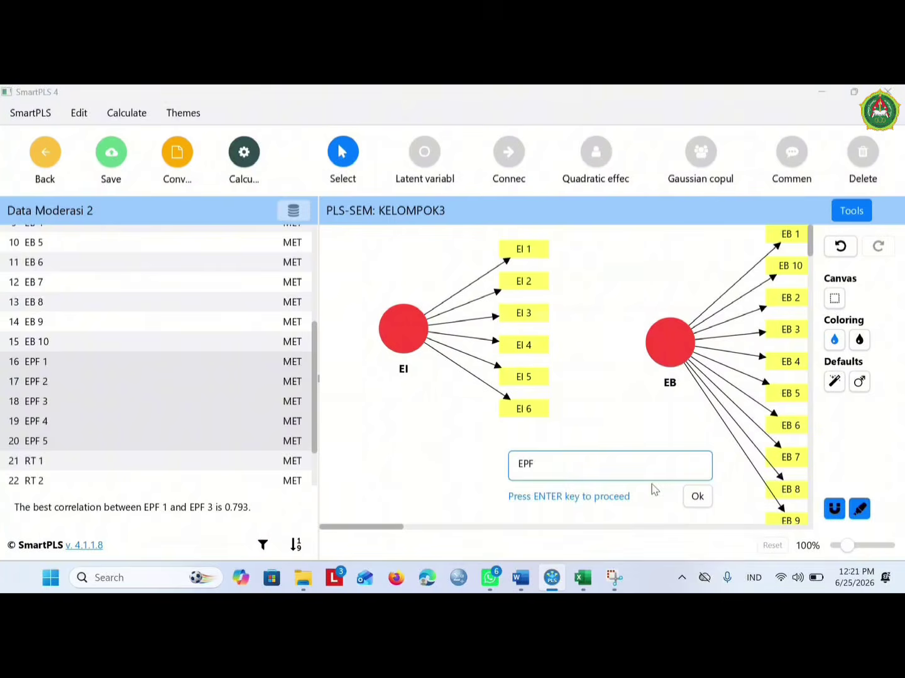
pyautogui.click(710, 499)
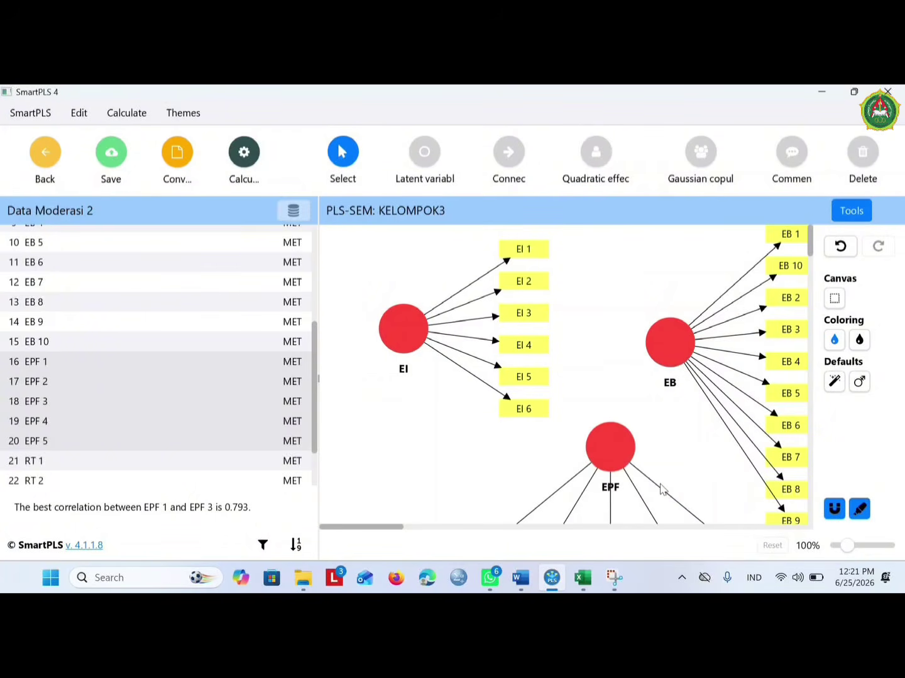
# Place indicators RT 1 to RT 5 below the EI construct, beside EPF, as a latent variable named RT
pyautogui.click(79, 471)
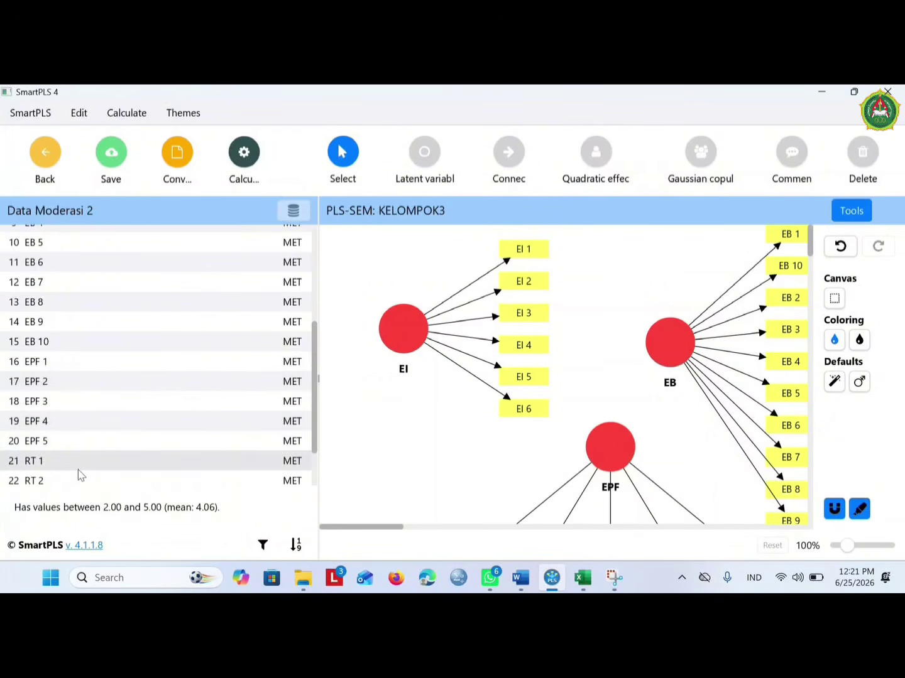
pyautogui.moveTo(78, 470); pyautogui.dragTo(98, 473)
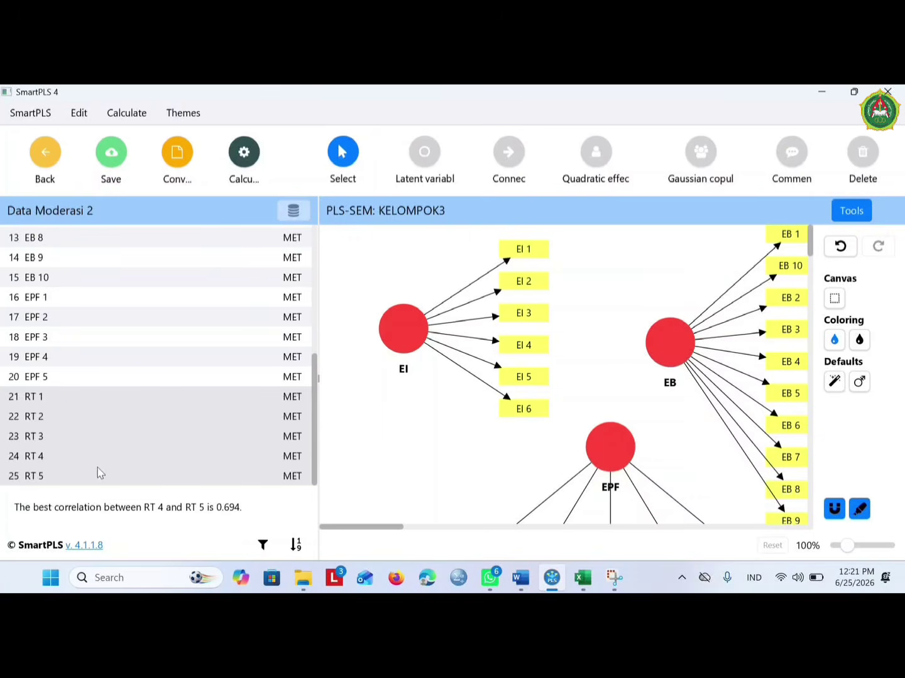
pyautogui.moveTo(173, 446); pyautogui.dragTo(417, 454)
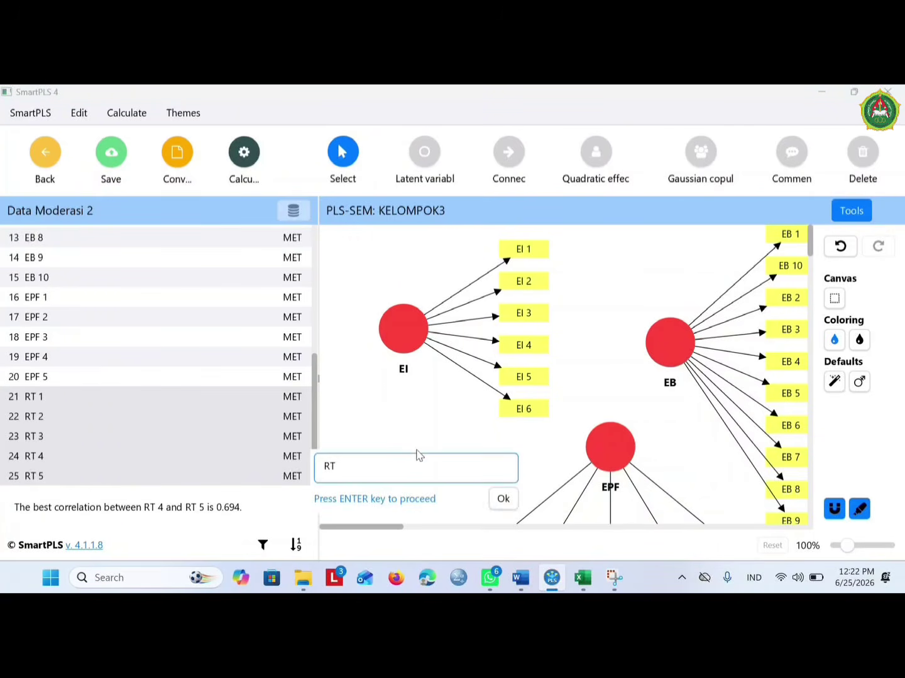
pyautogui.click(510, 503)
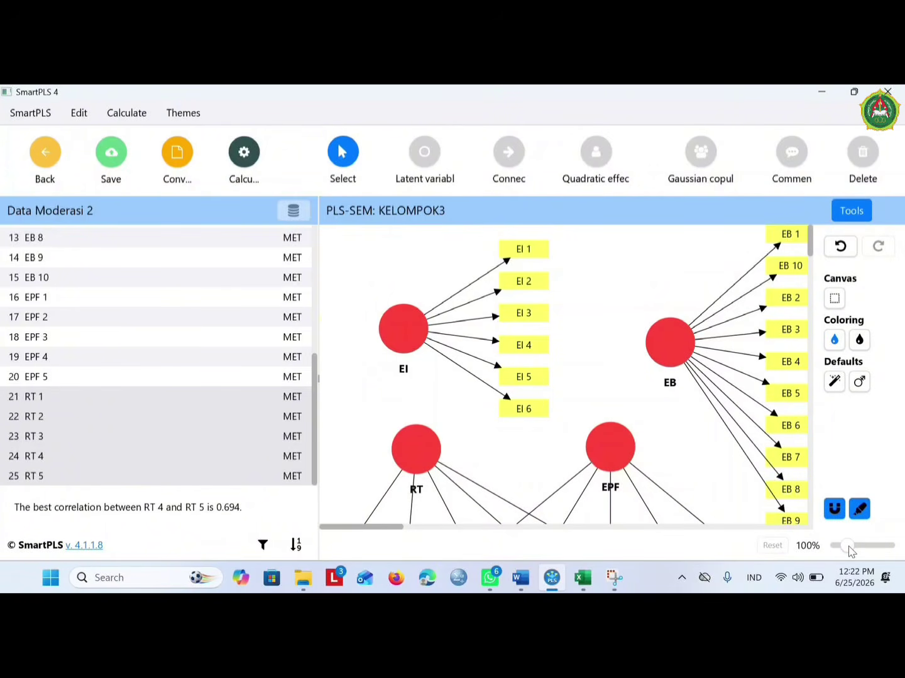
# Rearrange the constructs into a diamond with EPF left of centre, EB far to the right, RT above and EI below
pyautogui.moveTo(849, 551); pyautogui.dragTo(842, 551)
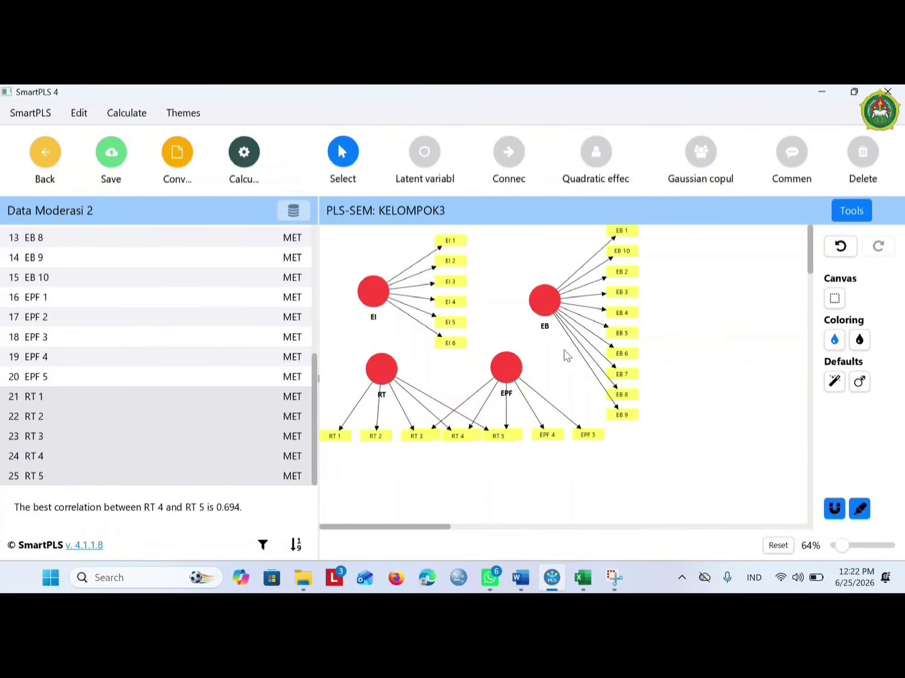
pyautogui.moveTo(546, 311)
pyautogui.moveTo(546, 310); pyautogui.dragTo(686, 335)
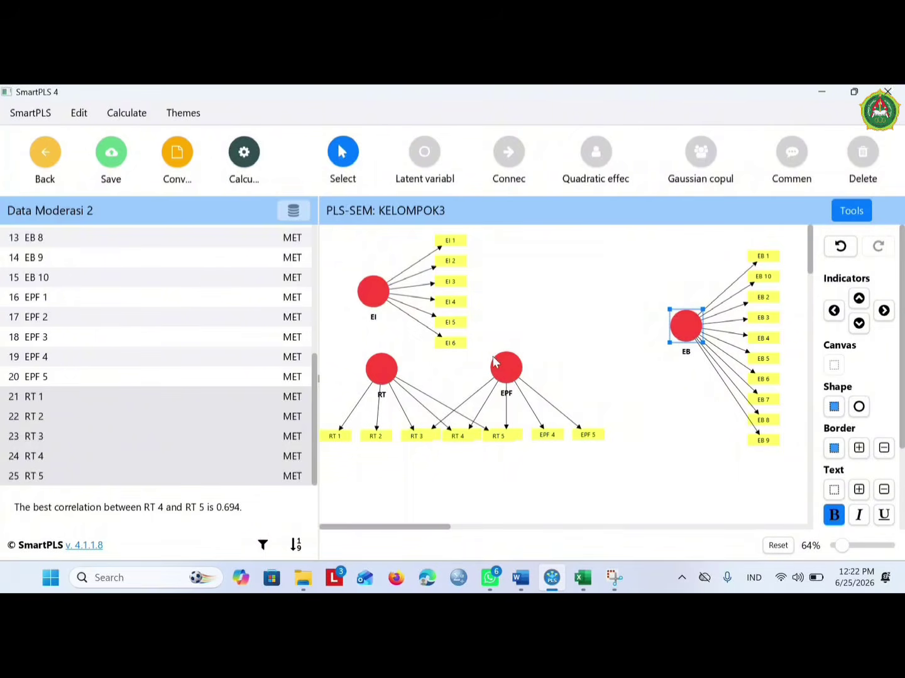
pyautogui.moveTo(495, 361); pyautogui.dragTo(508, 379)
pyautogui.moveTo(507, 381); pyautogui.dragTo(496, 341)
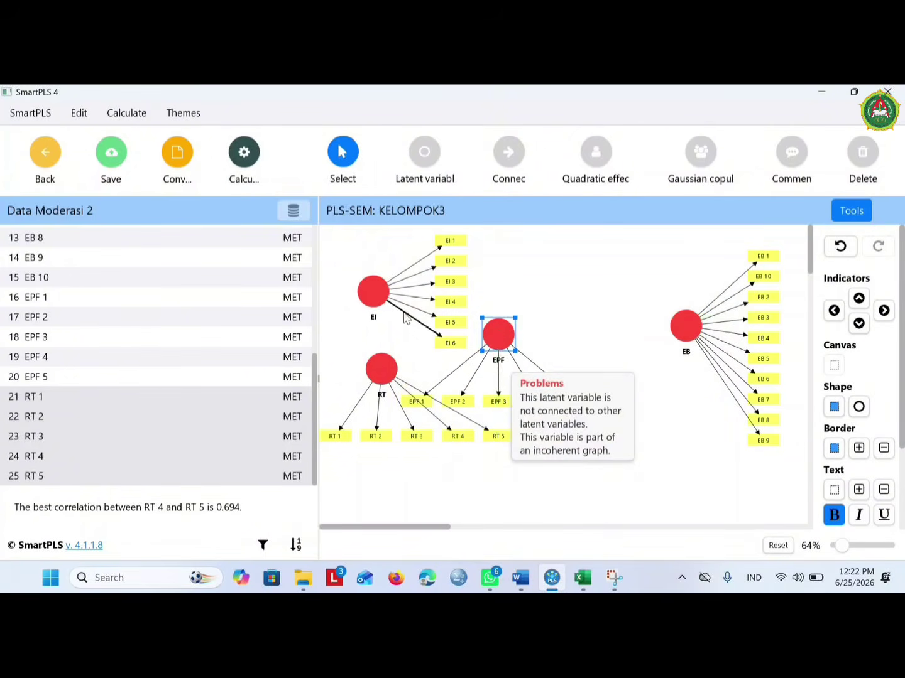
pyautogui.moveTo(380, 300); pyautogui.dragTo(506, 449)
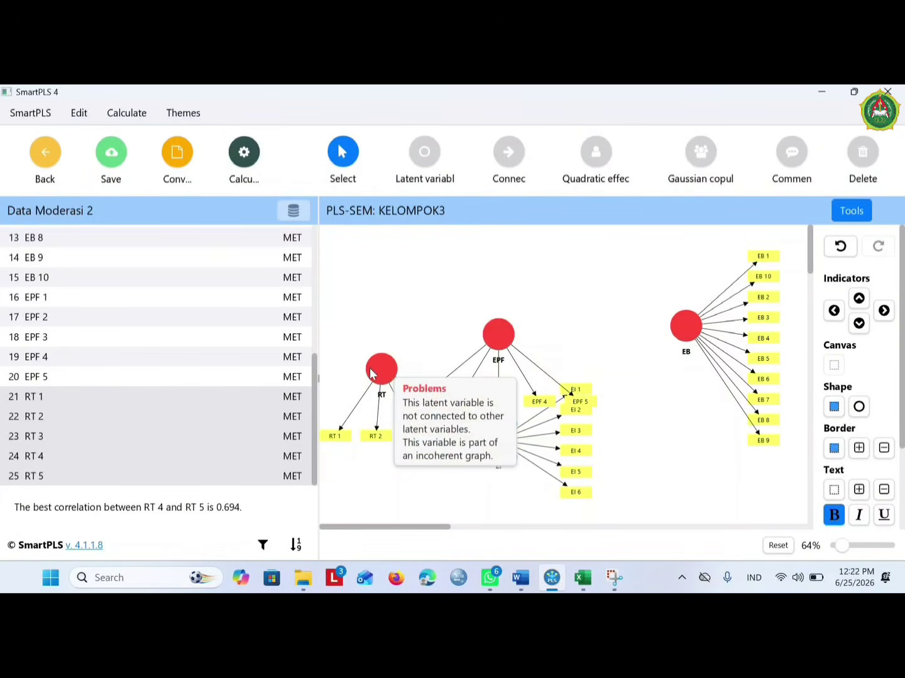
pyautogui.moveTo(385, 370); pyautogui.dragTo(496, 273)
pyautogui.moveTo(504, 343); pyautogui.dragTo(404, 351)
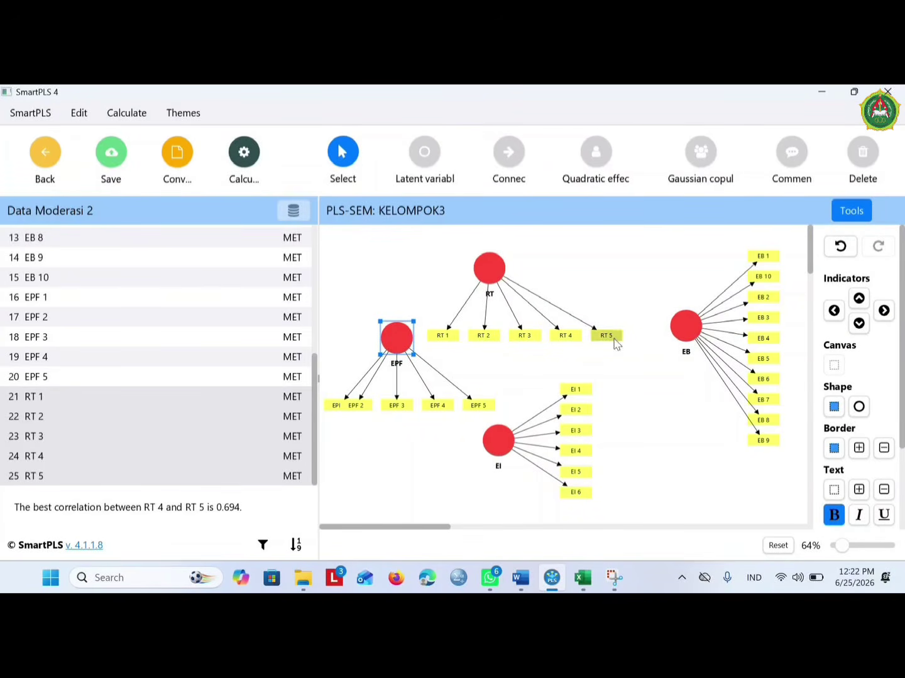
# Align the EPF indicators to the left, the RT indicators above and the EI indicators below their constructs, adjusting RT and EI slightly
pyautogui.click(834, 310)
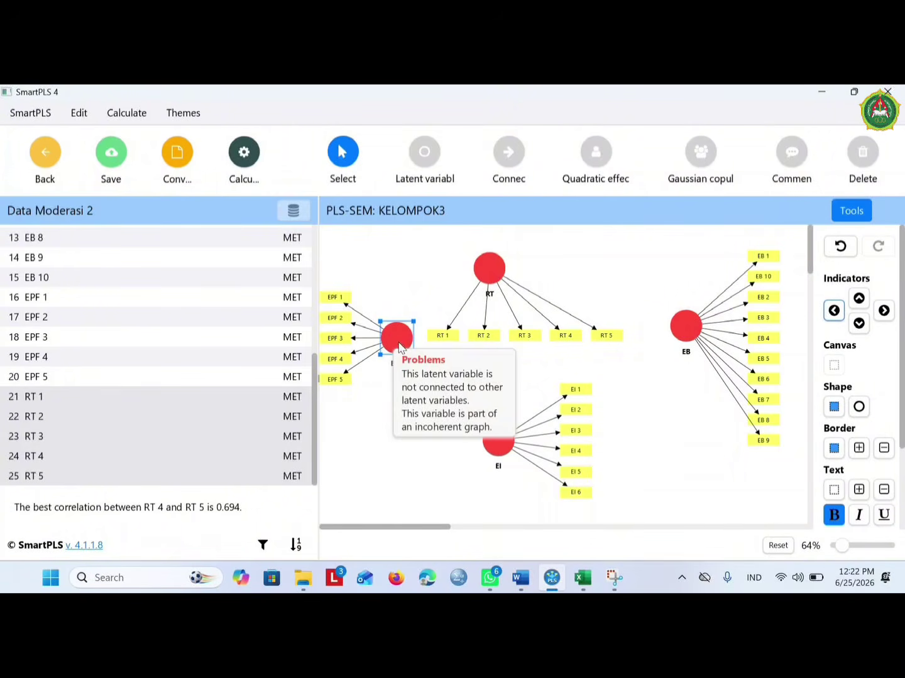
pyautogui.click(493, 276)
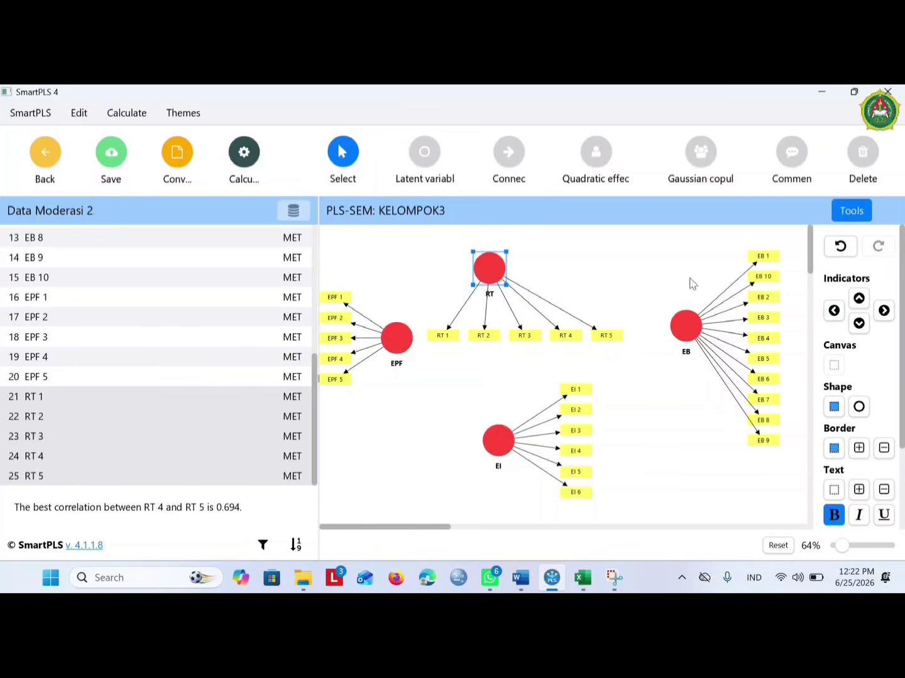
pyautogui.click(860, 299)
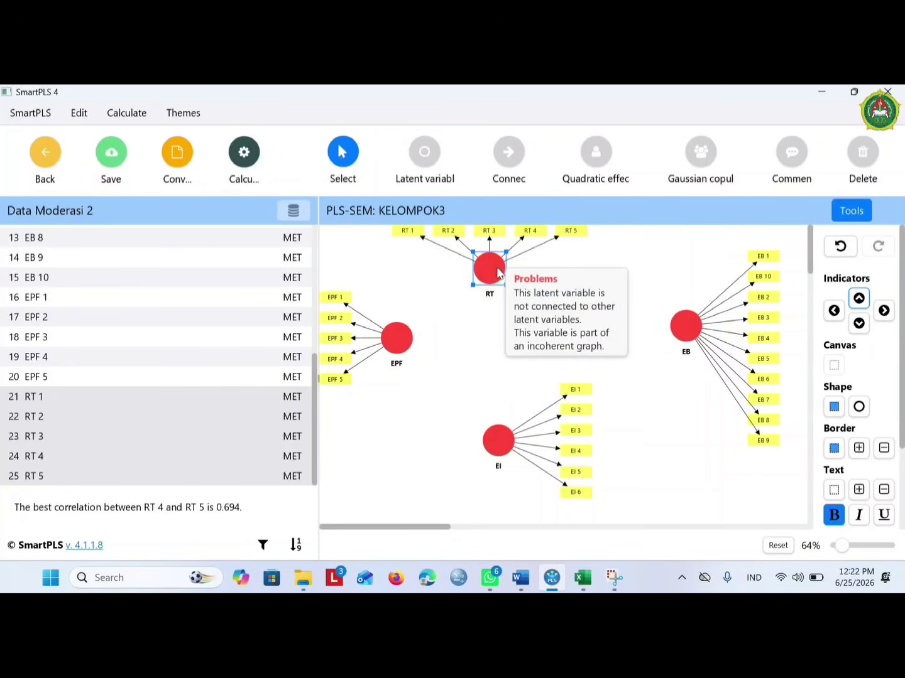
pyautogui.moveTo(498, 271); pyautogui.dragTo(507, 278)
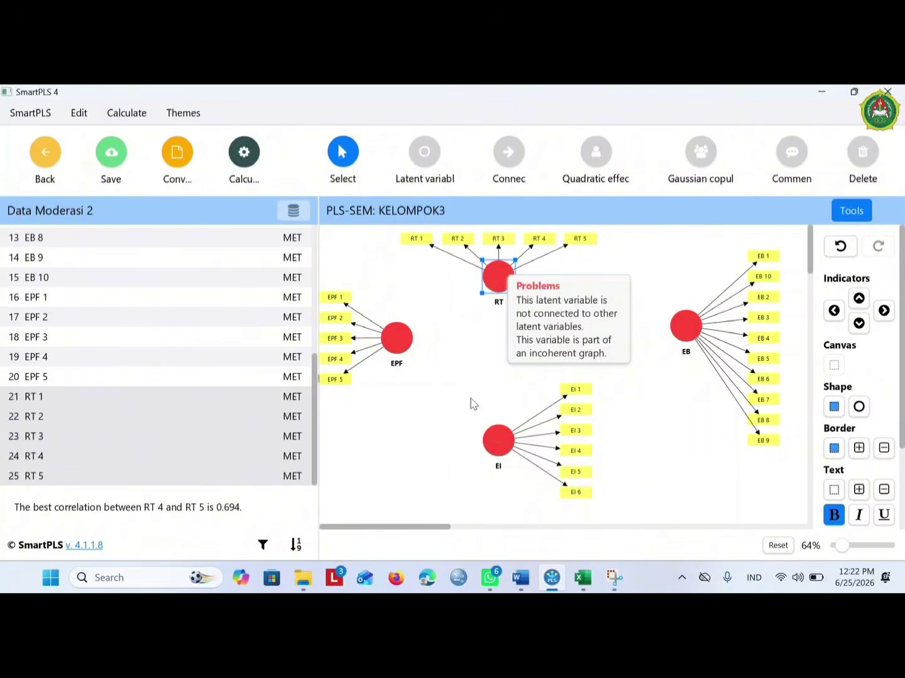
pyautogui.click(496, 439)
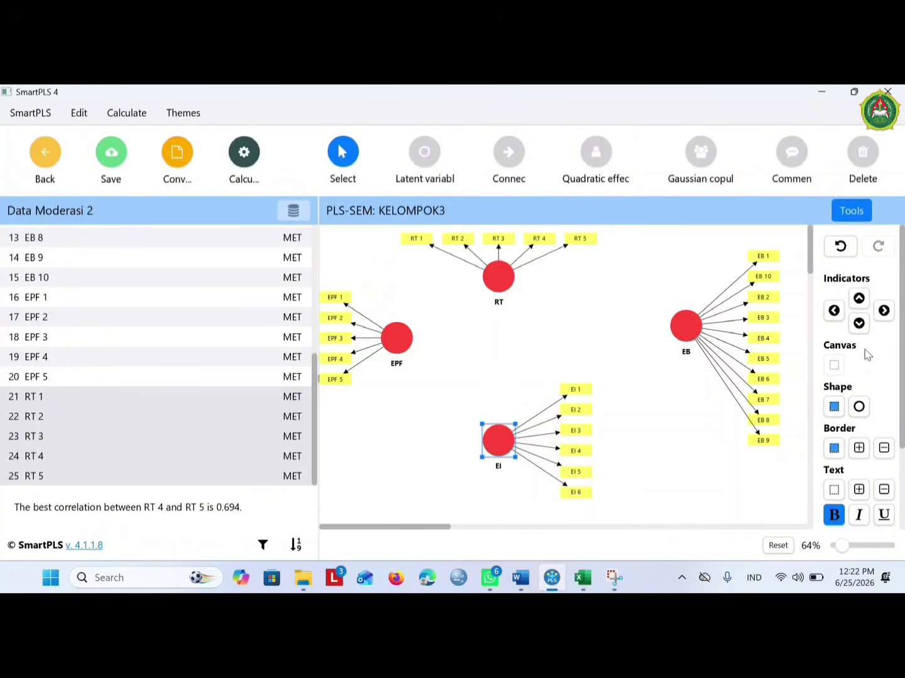
pyautogui.click(858, 323)
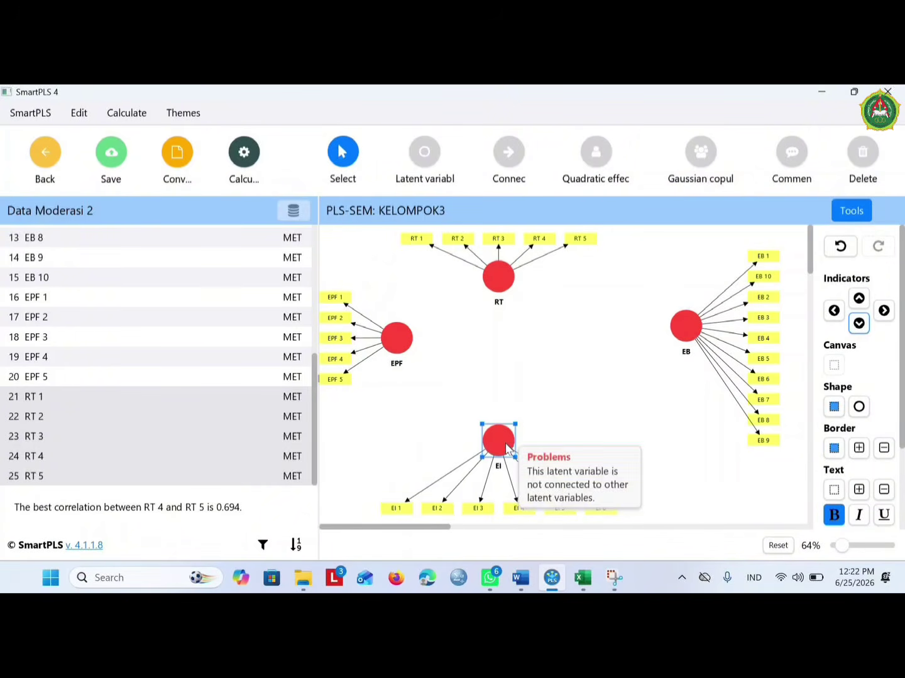
pyautogui.moveTo(506, 446)
pyautogui.mouseDown()
pyautogui.moveTo(515, 445)
pyautogui.moveTo(509, 438)
pyautogui.mouseUp()
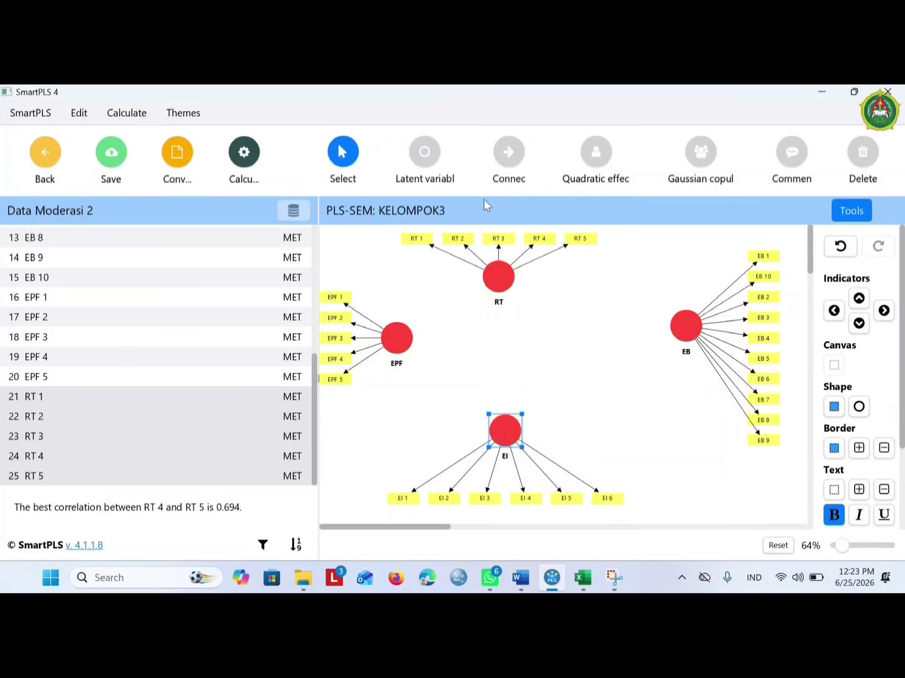
# Connect EPF to EB, EPF to EI and EI to EB, and link RT as moderator to the EPF–EI path
pyautogui.click(516, 166)
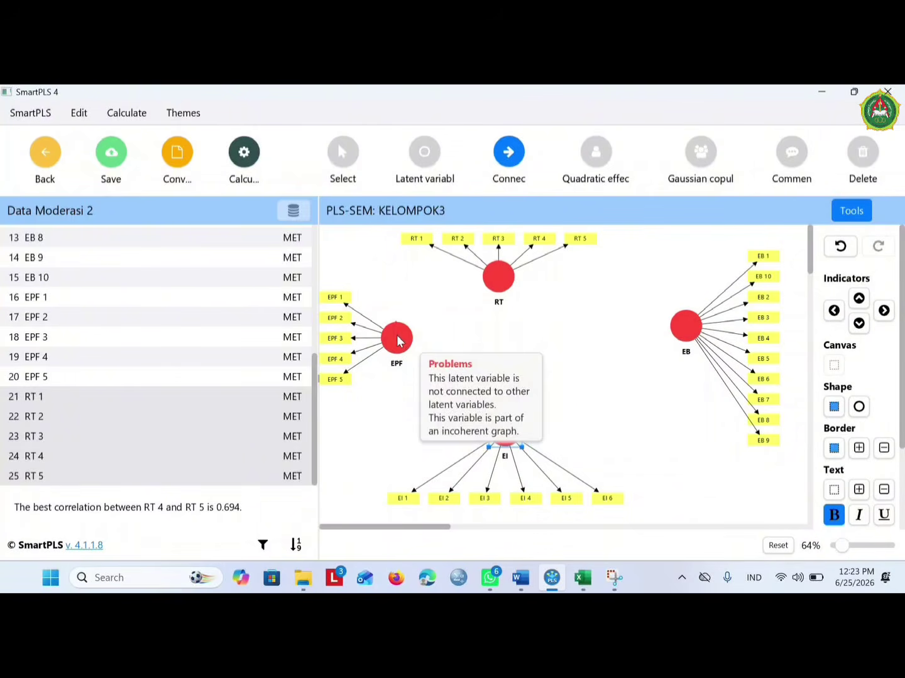
pyautogui.moveTo(397, 341); pyautogui.dragTo(685, 339)
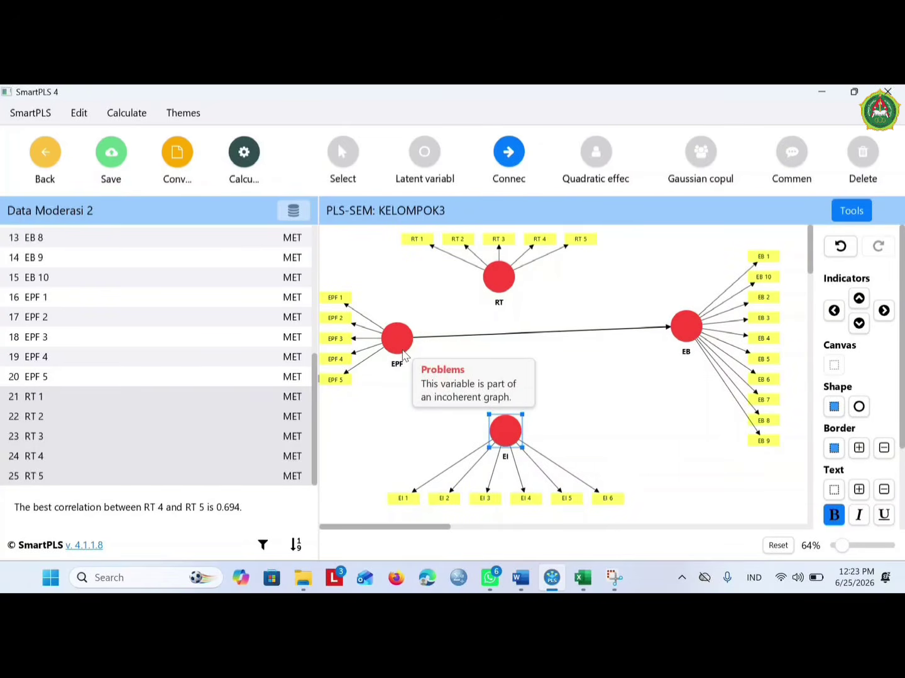
pyautogui.moveTo(404, 355); pyautogui.dragTo(677, 343)
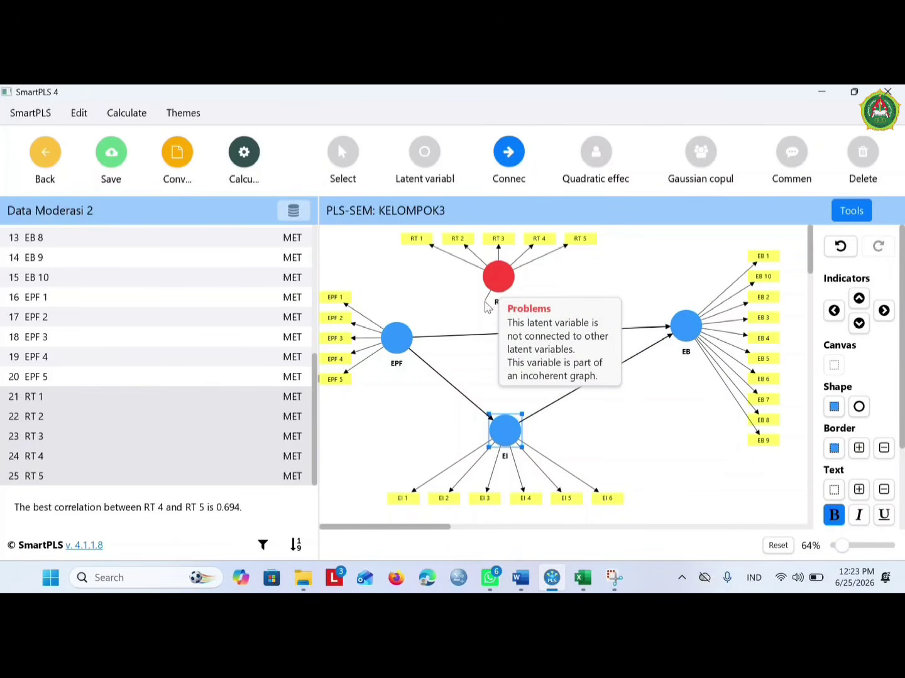
pyautogui.moveTo(490, 303); pyautogui.dragTo(448, 380)
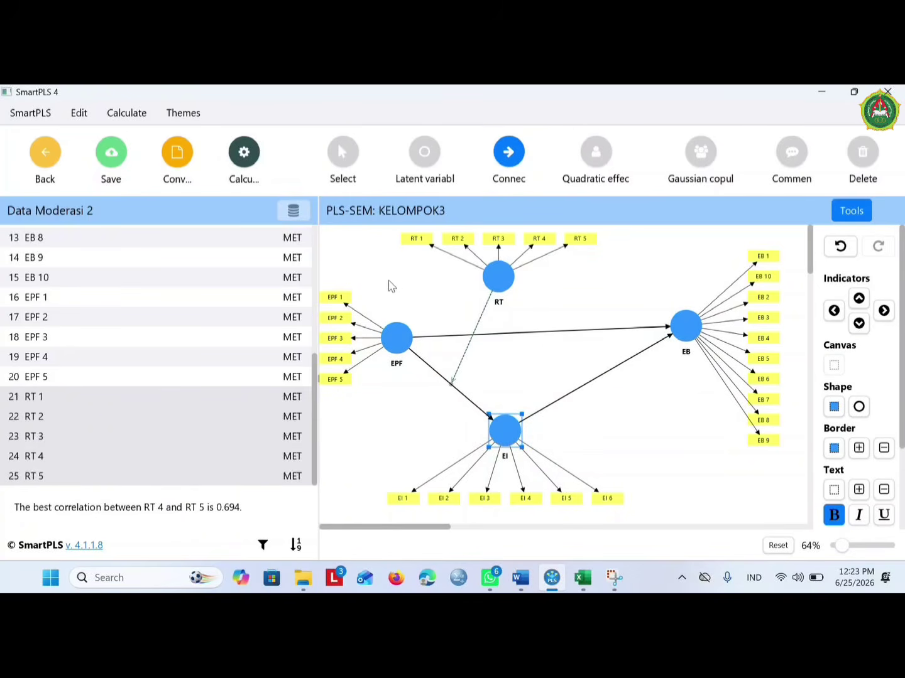
# Run the PLS-SEM algorithm with path weighting, standardized results and default initial weights, opening the report
pyautogui.click(251, 163)
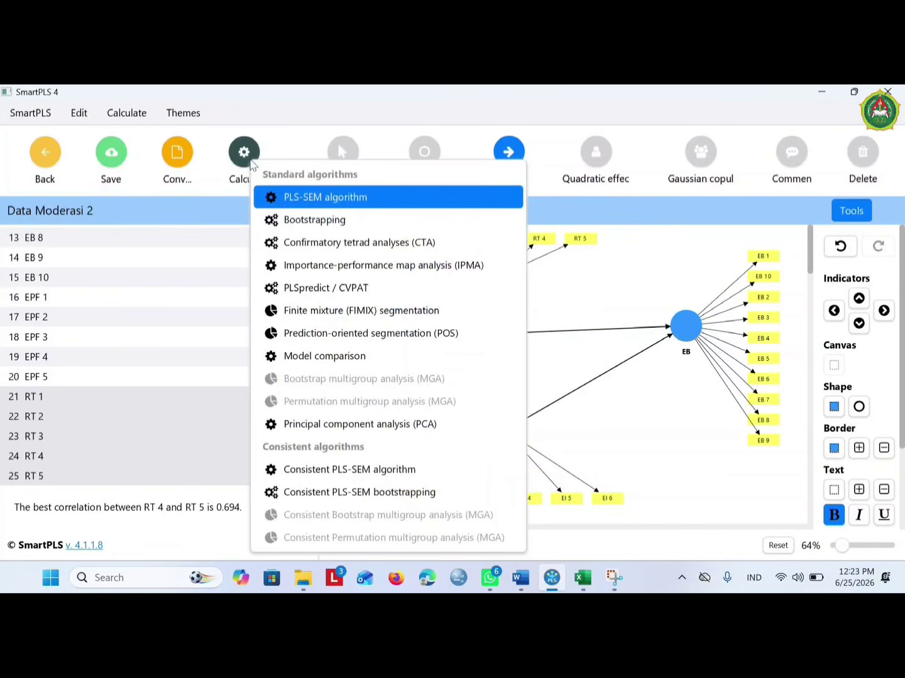
pyautogui.click(304, 200)
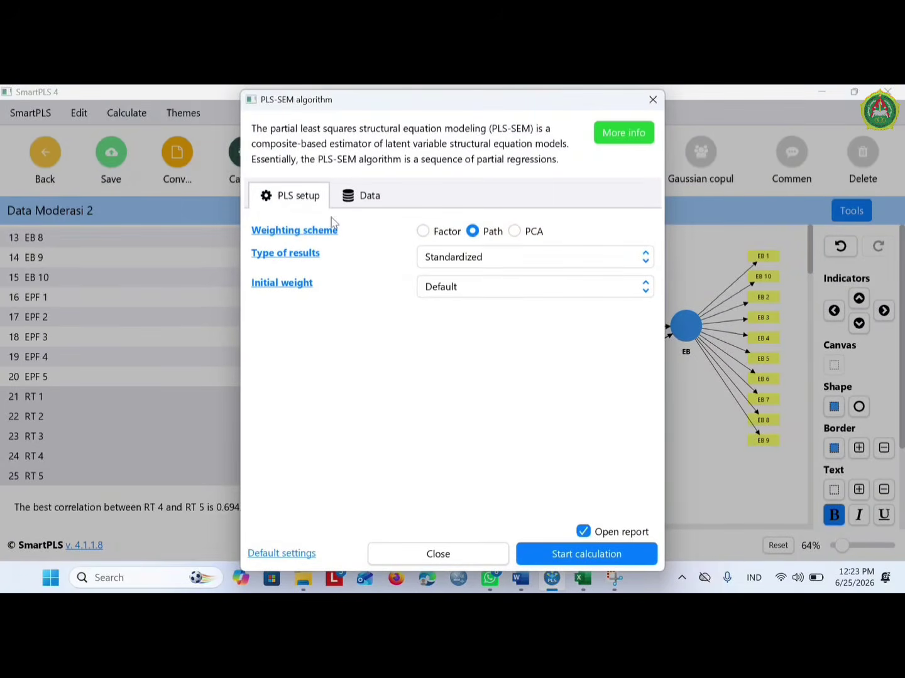
pyautogui.click(550, 545)
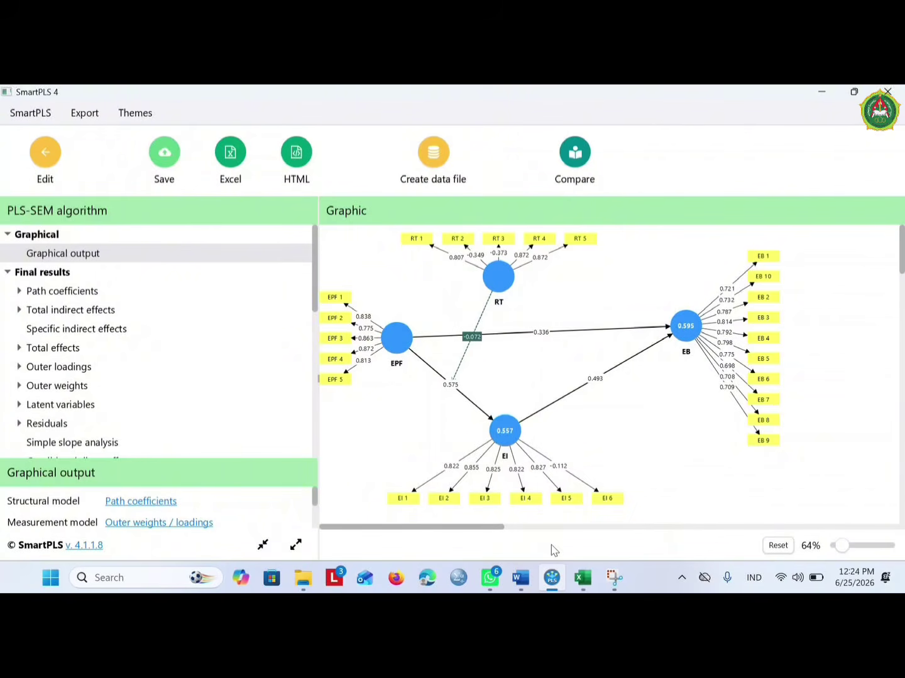
# Examine the outer loadings matrix for indicators of EB, EI, EPF and RT with loadings below 0.7
pyautogui.click(52, 369)
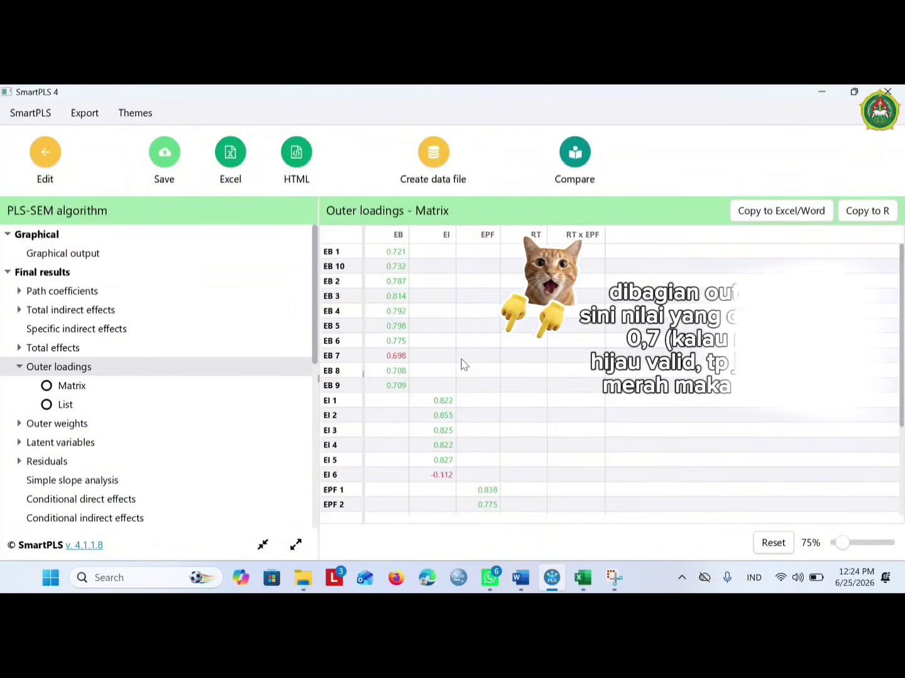
pyautogui.scroll(-1, 463, 364)
pyautogui.scroll(-1, 463, 365)
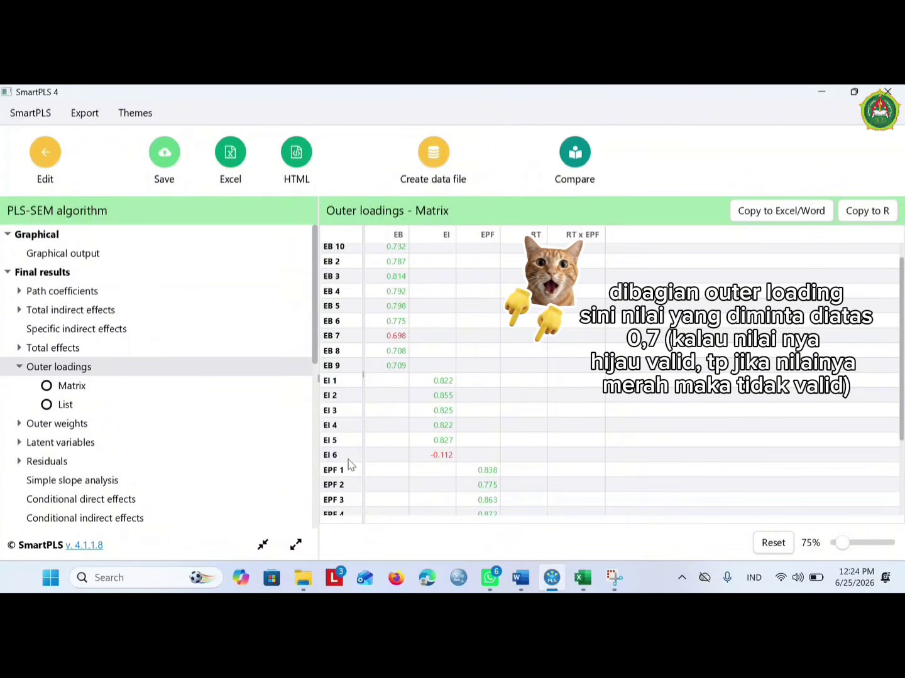
pyautogui.scroll(-1, 415, 459)
pyautogui.scroll(-3, 417, 458)
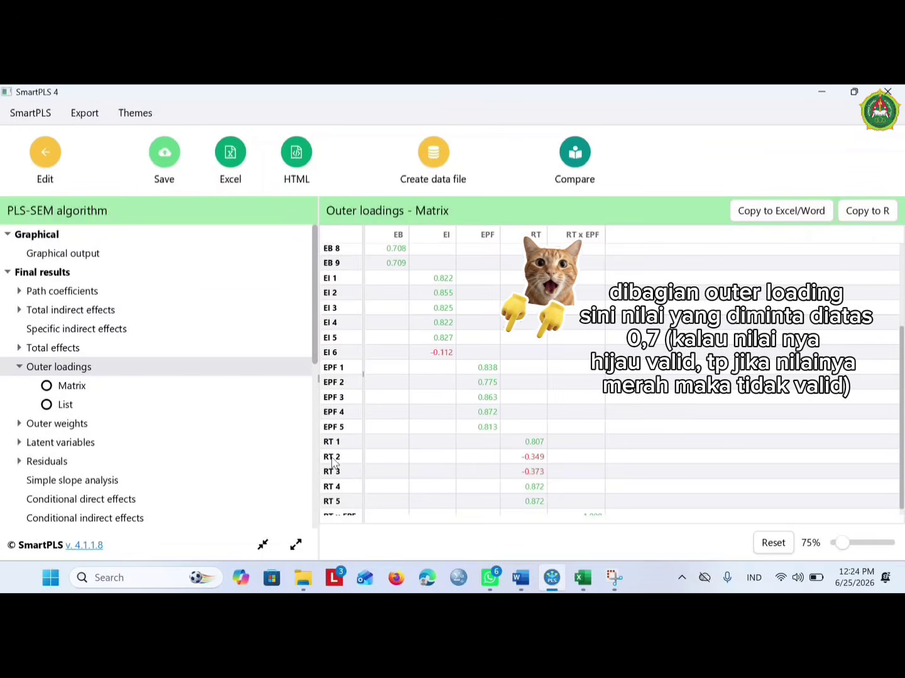
pyautogui.scroll(-1, 511, 434)
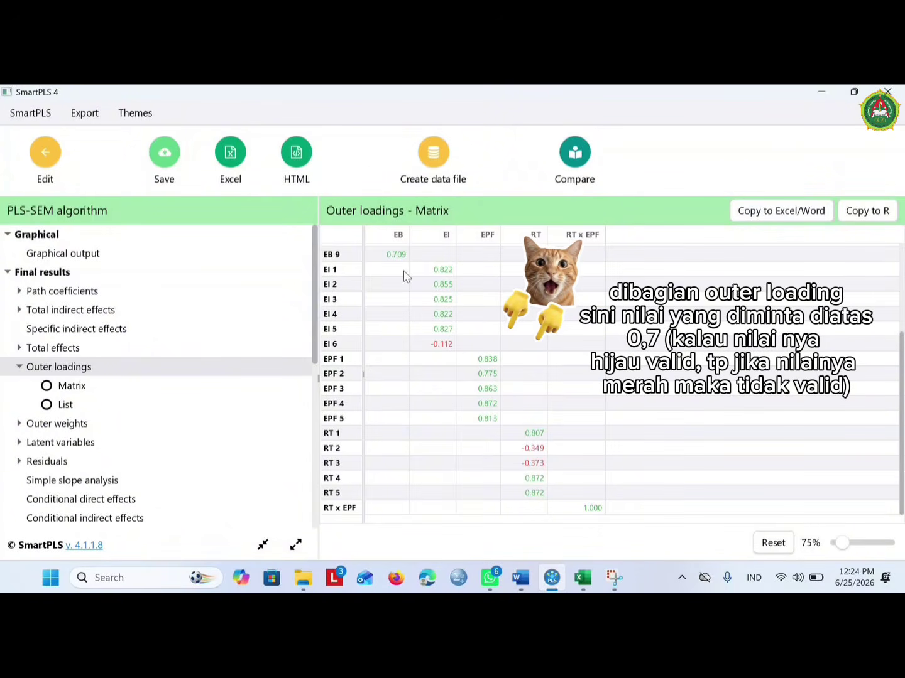
# Return to the model and delete indicators EB 7, EI 6, RT 2 and RT 3
pyautogui.click(42, 152)
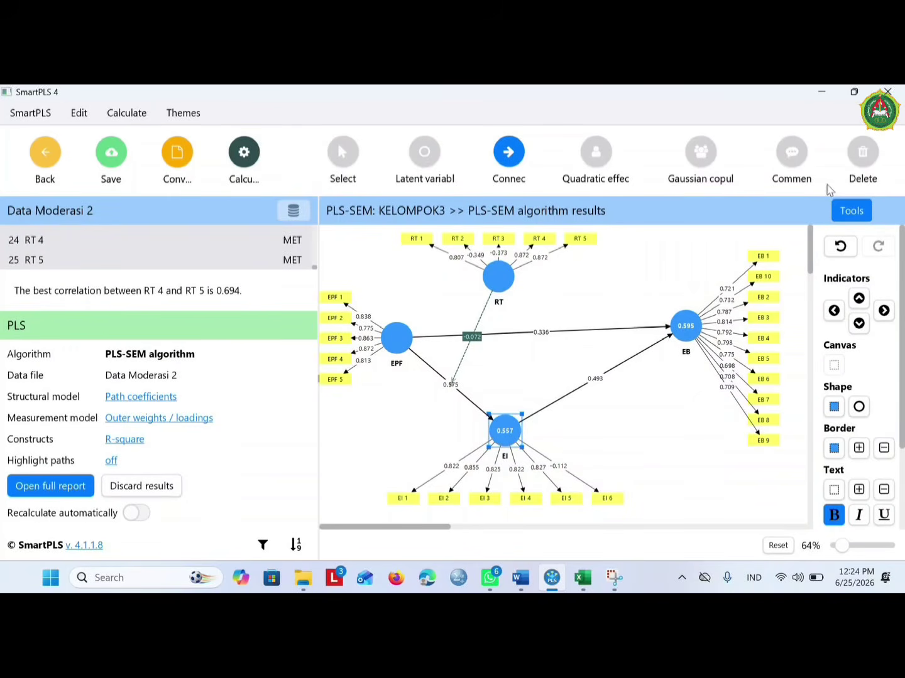
pyautogui.click(860, 161)
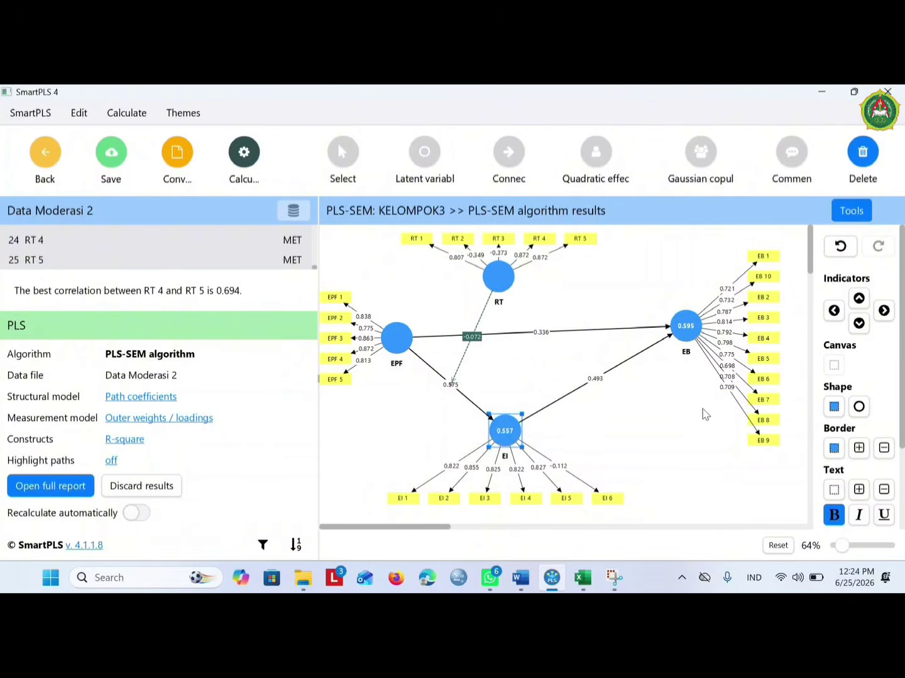
pyautogui.click(760, 407)
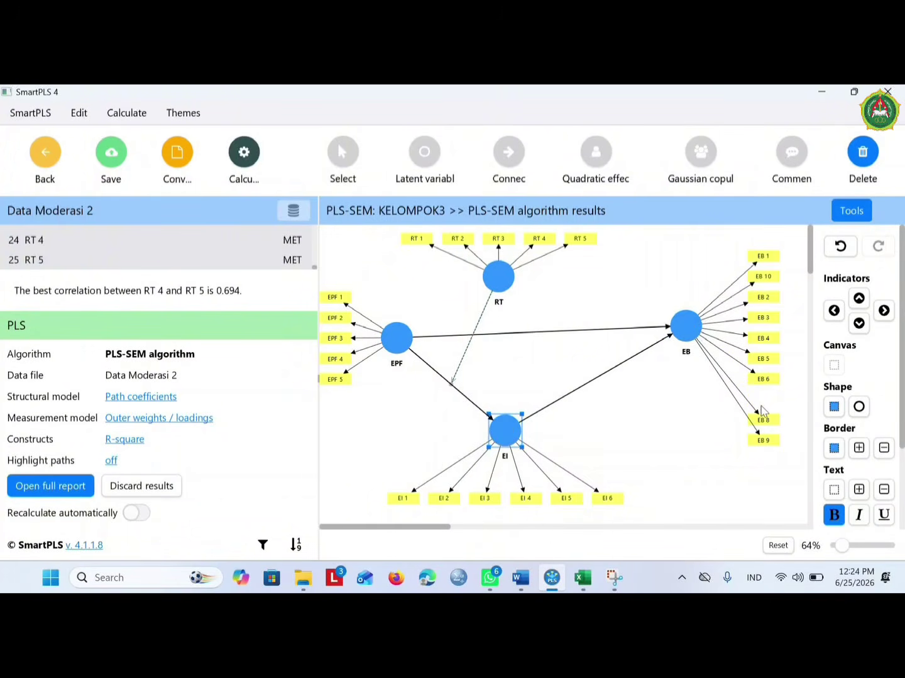
pyautogui.click(600, 499)
pyautogui.click(457, 240)
pyautogui.click(499, 240)
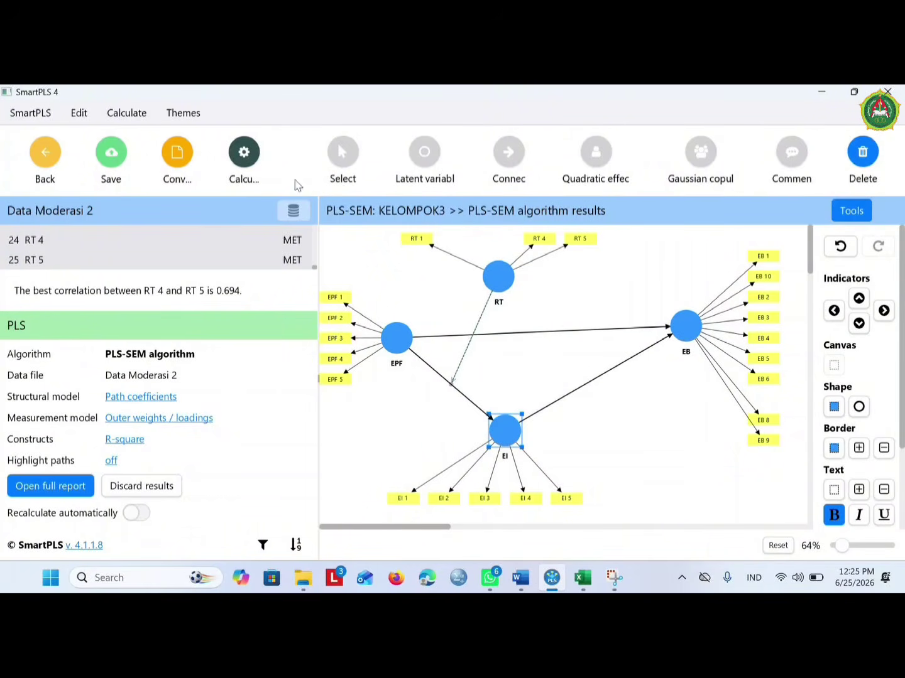
# Rerun the PLS-SEM algorithm with path weighting and standardized results, and check the outer loadings matrix for indicators below 0.7
pyautogui.click(246, 154)
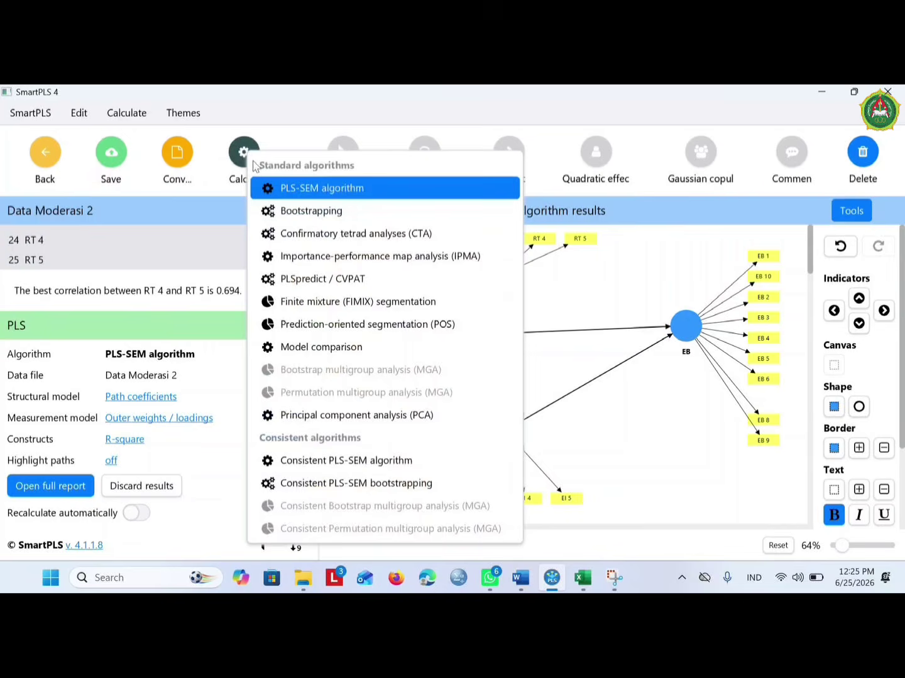
pyautogui.click(288, 199)
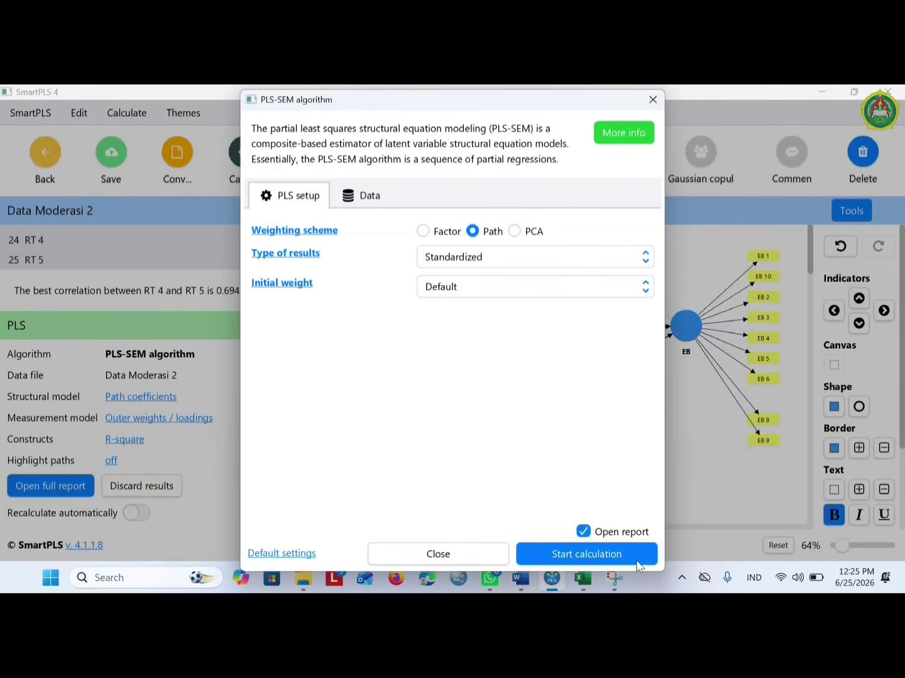
pyautogui.click(637, 561)
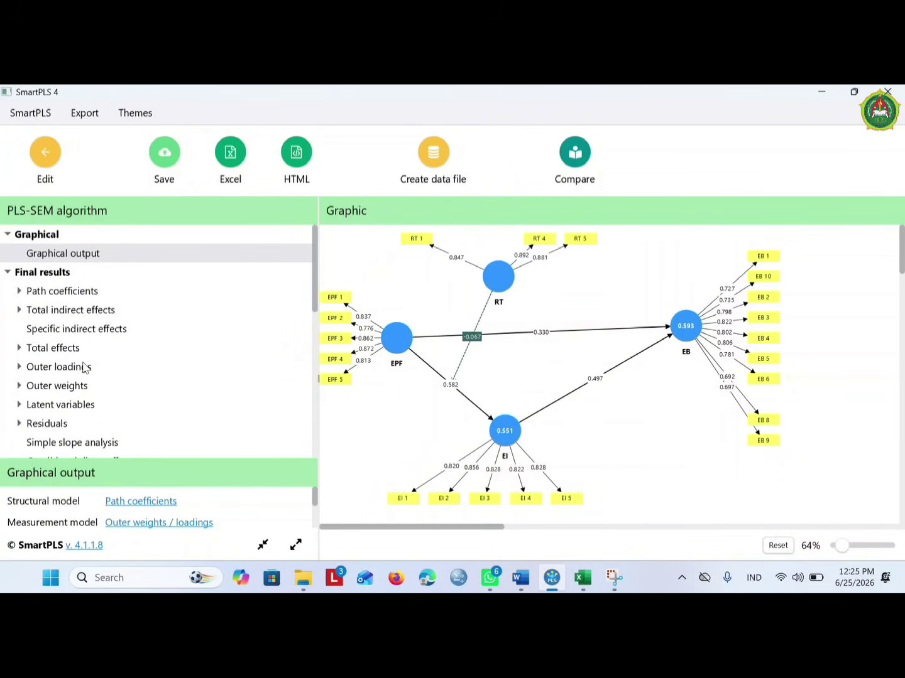
pyautogui.click(84, 368)
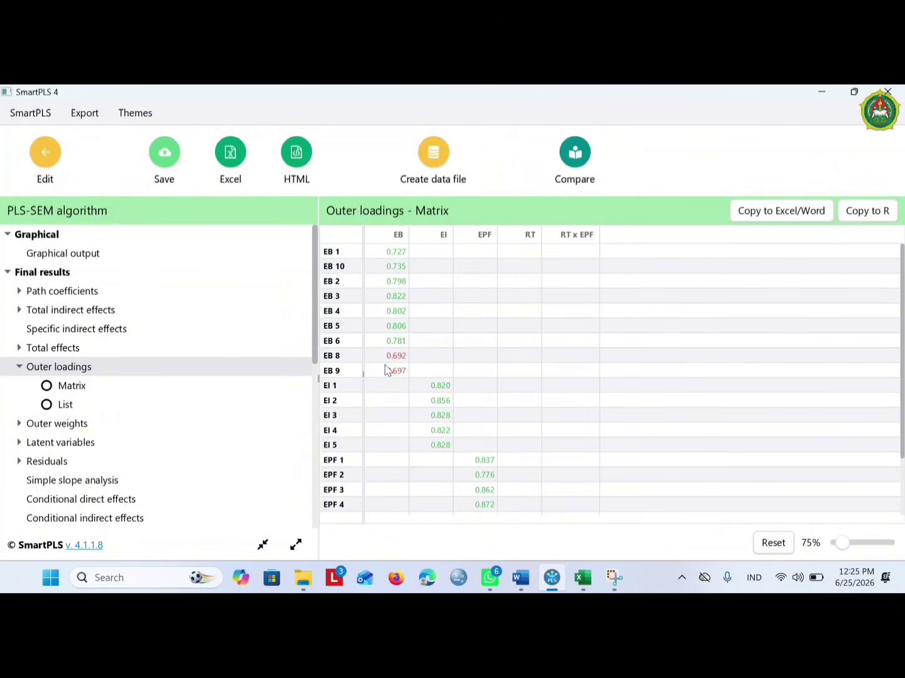
# Return to the model and delete indicators EB 8 and EB 9 from the EB construct
pyautogui.click(51, 154)
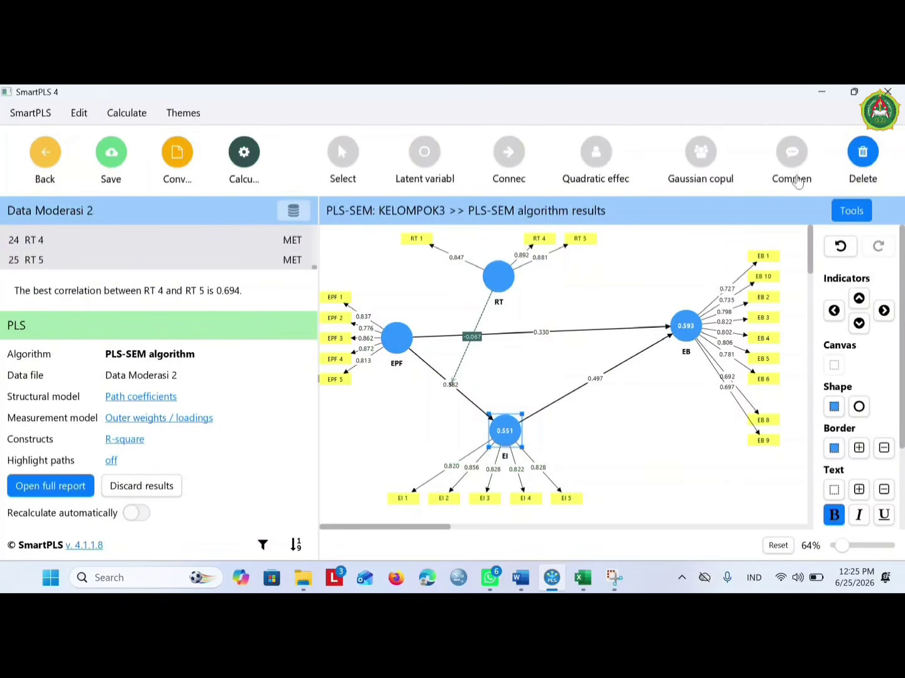
pyautogui.click(776, 425)
pyautogui.click(766, 442)
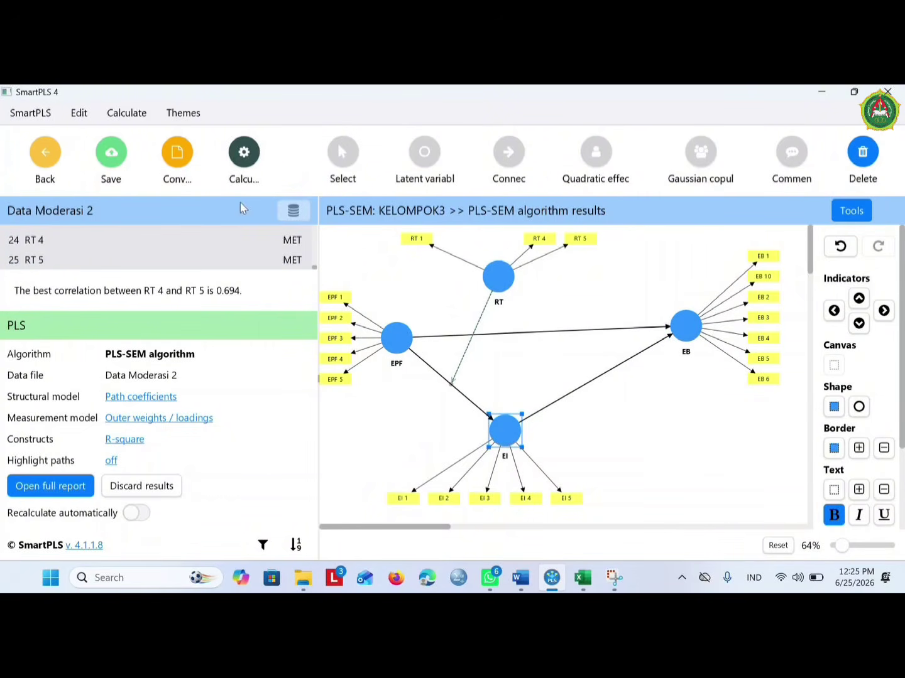
# Recalculate the reduced model with the PLS-SEM algorithm, keeping the path weighting scheme, and open the outer loadings matrix
pyautogui.click(246, 171)
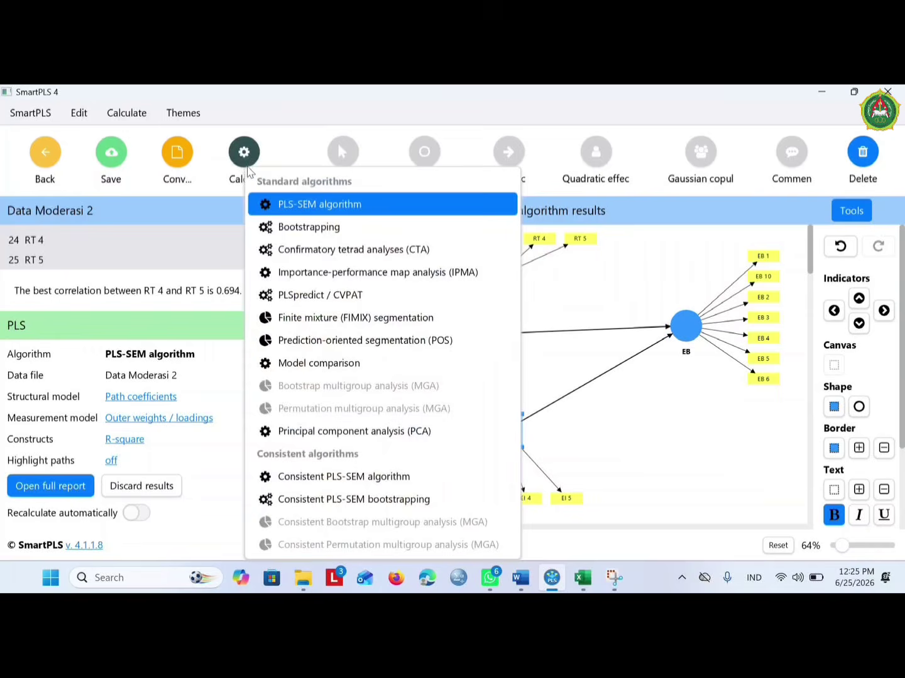
pyautogui.click(316, 207)
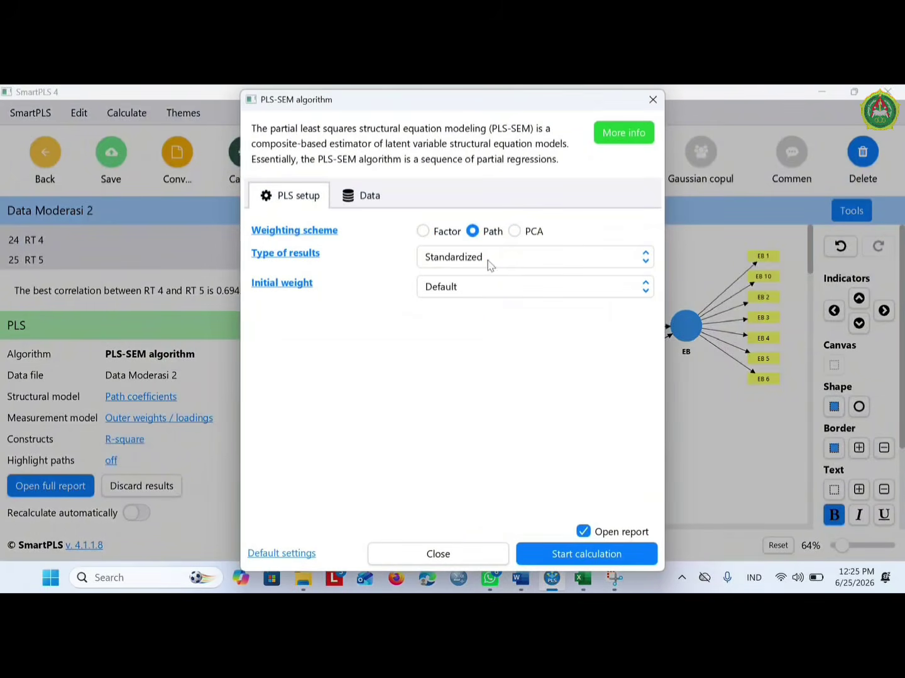
pyautogui.click(614, 561)
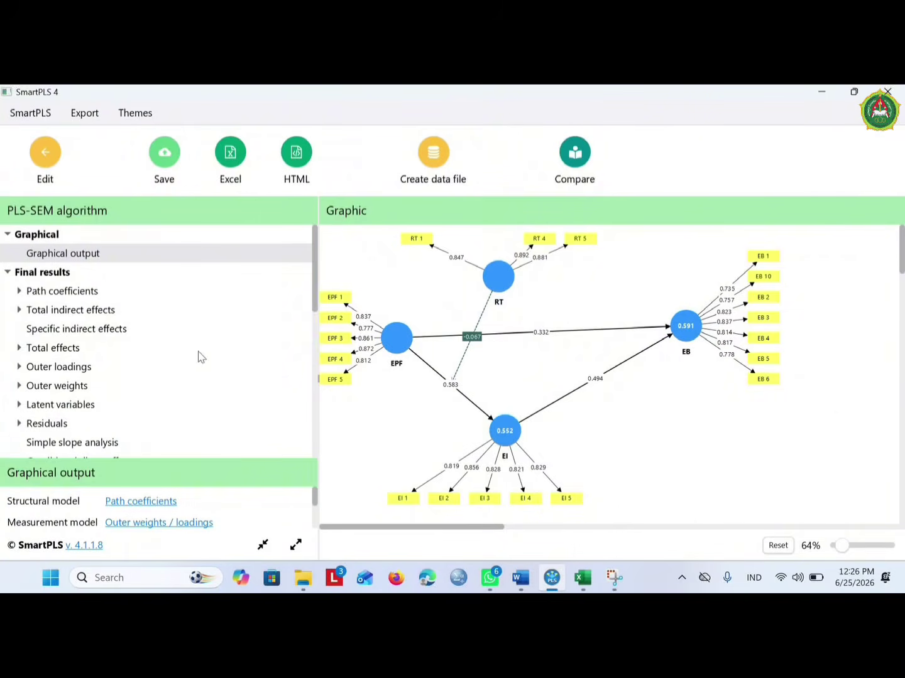
pyautogui.click(86, 368)
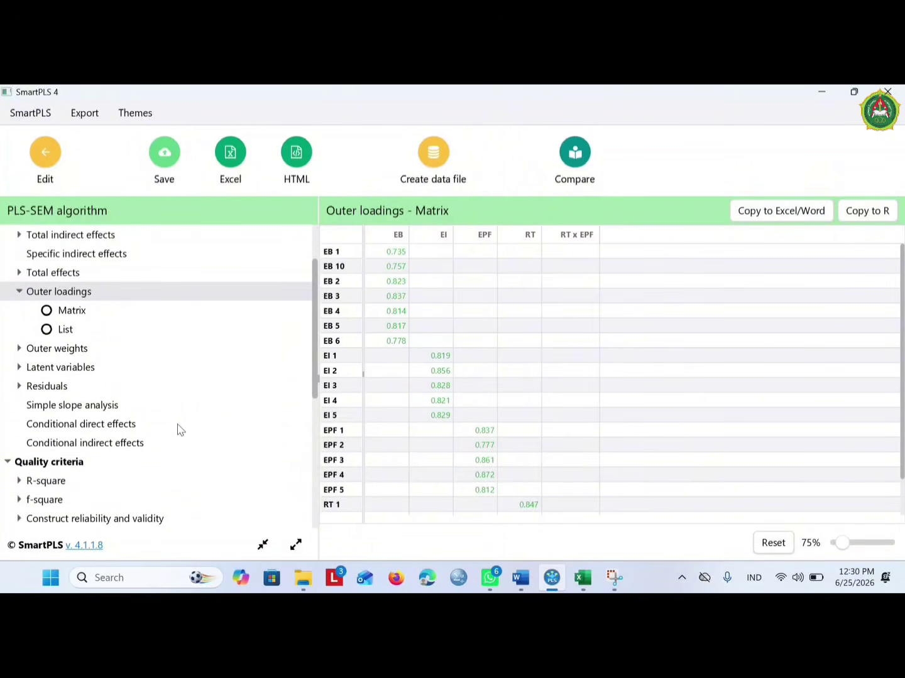
# Review the average variance extracted in the construct reliability and validity overview, and the HTMT matrix under discriminant validity
pyautogui.scroll(-3, 178, 429)
pyautogui.click(96, 462)
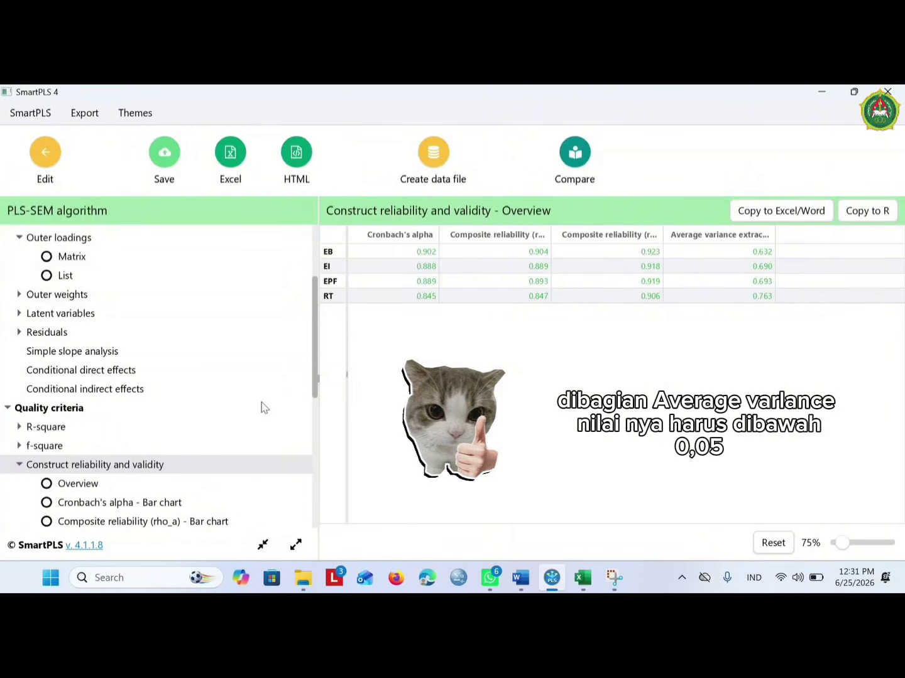
pyautogui.scroll(-5, 262, 402)
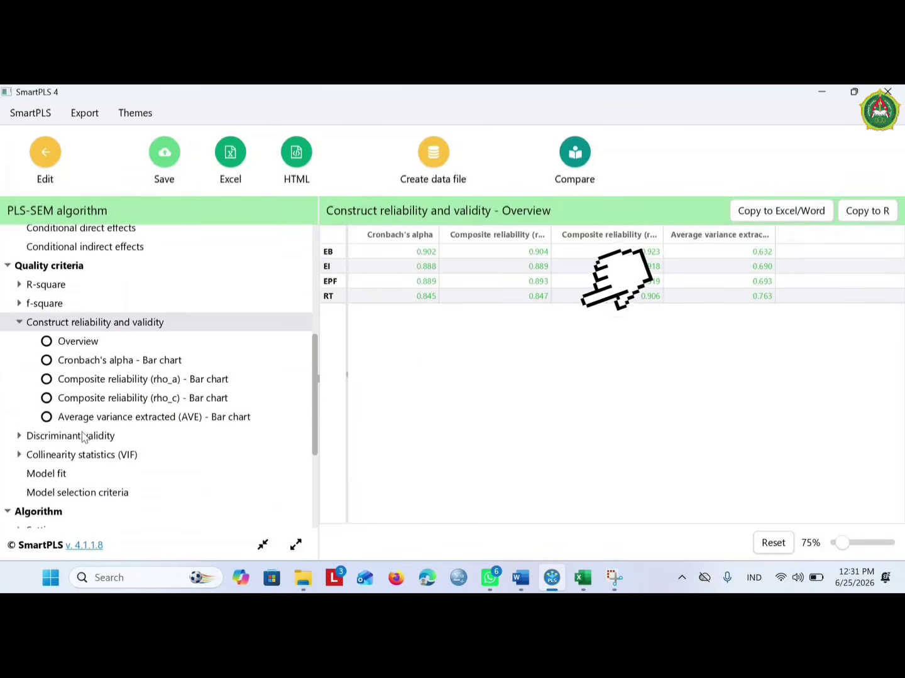
pyautogui.click(106, 435)
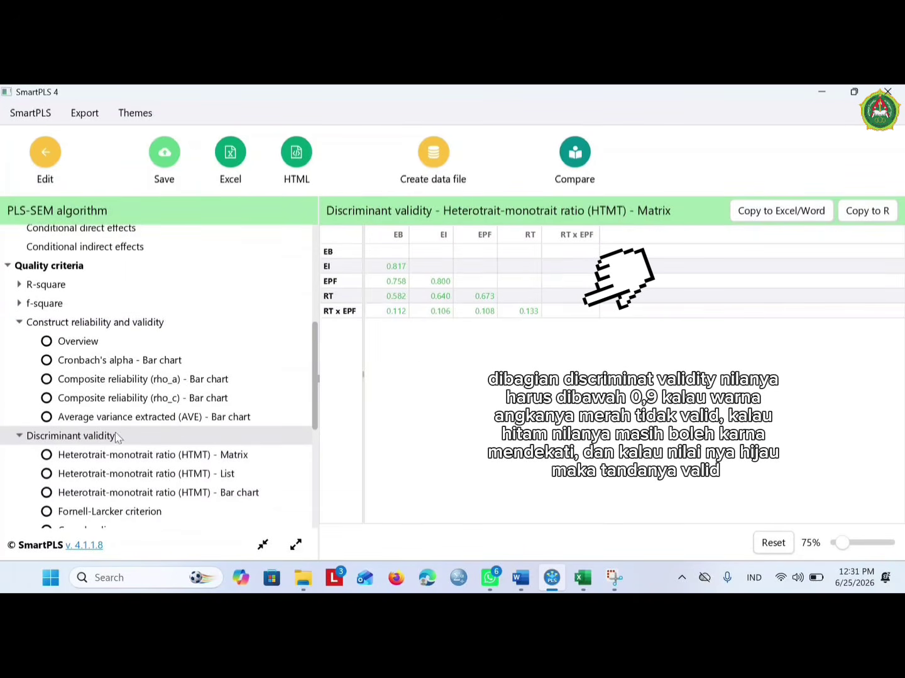
pyautogui.click(223, 458)
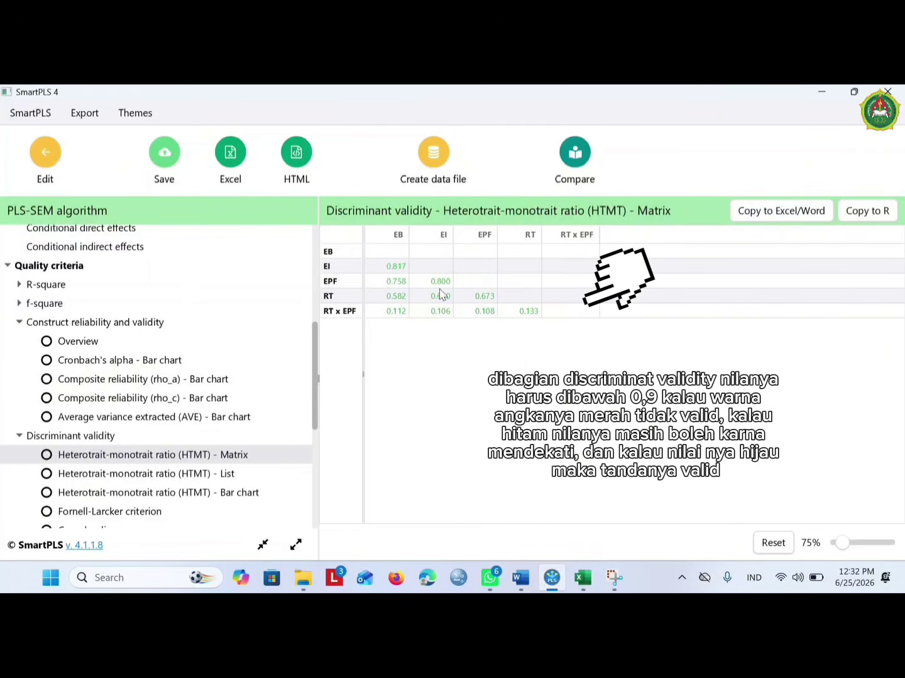
# Examine the Fornell-Larcker criterion table for the discriminant validity of EB, EI, EPF and RT
pyautogui.scroll(-1, 214, 418)
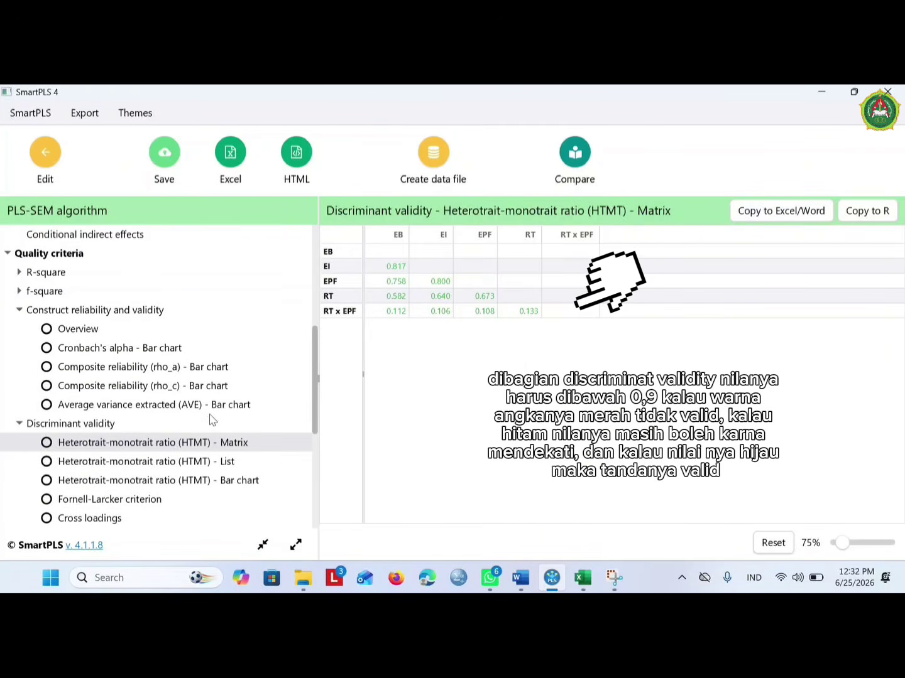
pyautogui.scroll(-3, 212, 419)
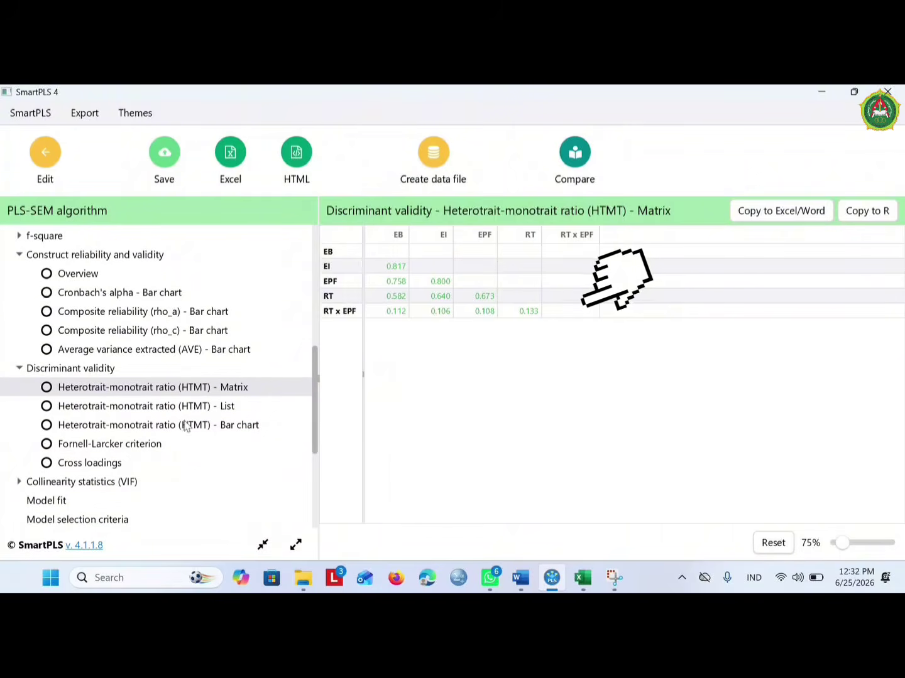
pyautogui.click(148, 444)
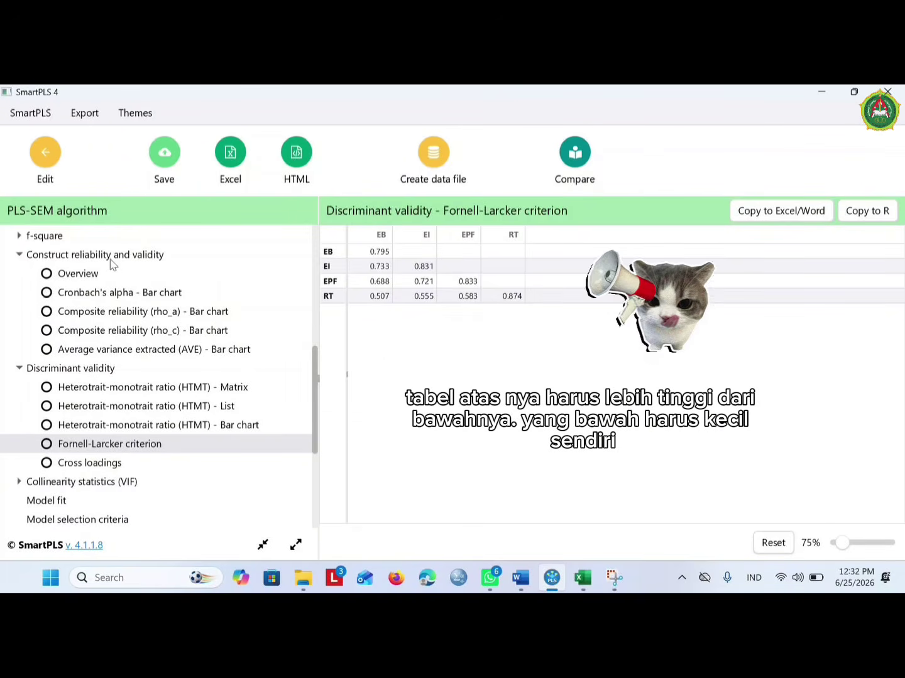
# Check Cronbach's alpha and composite reliability in the construct reliability overview, and view the R-square overview for EB and EI
pyautogui.scroll(1, 107, 264)
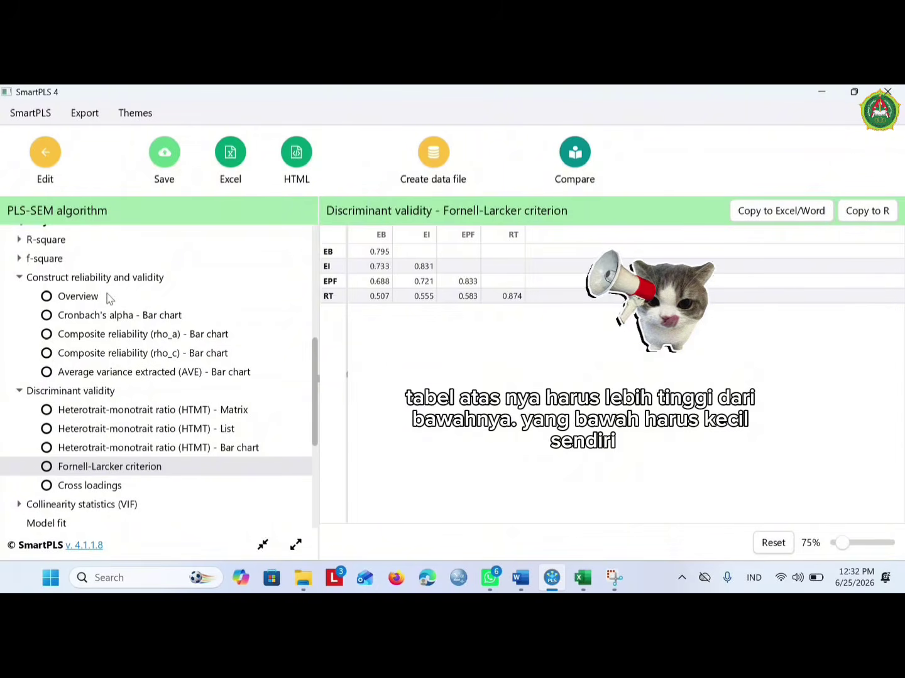
pyautogui.click(116, 279)
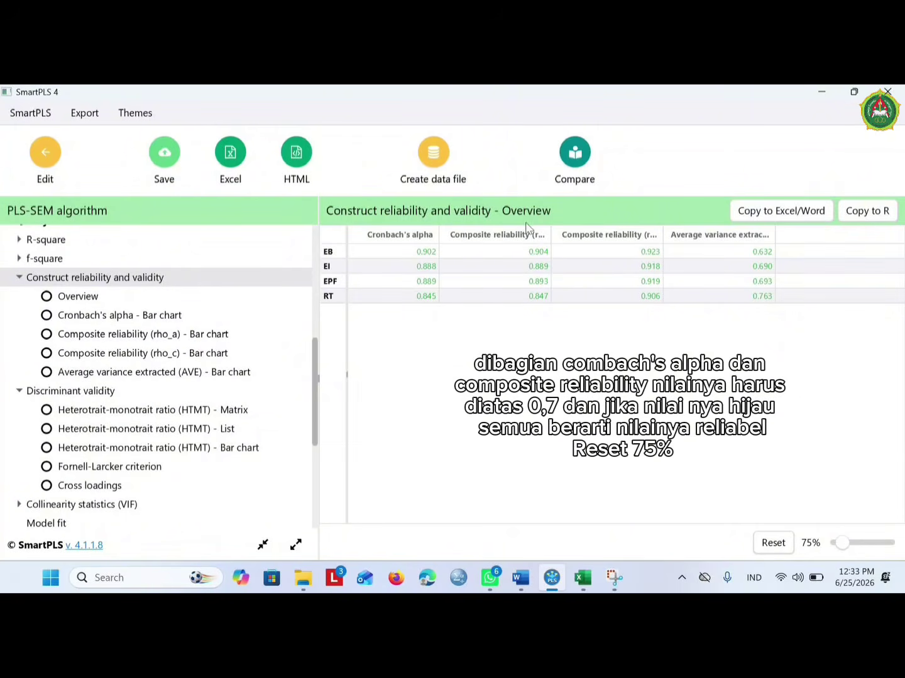
pyautogui.scroll(1, 69, 368)
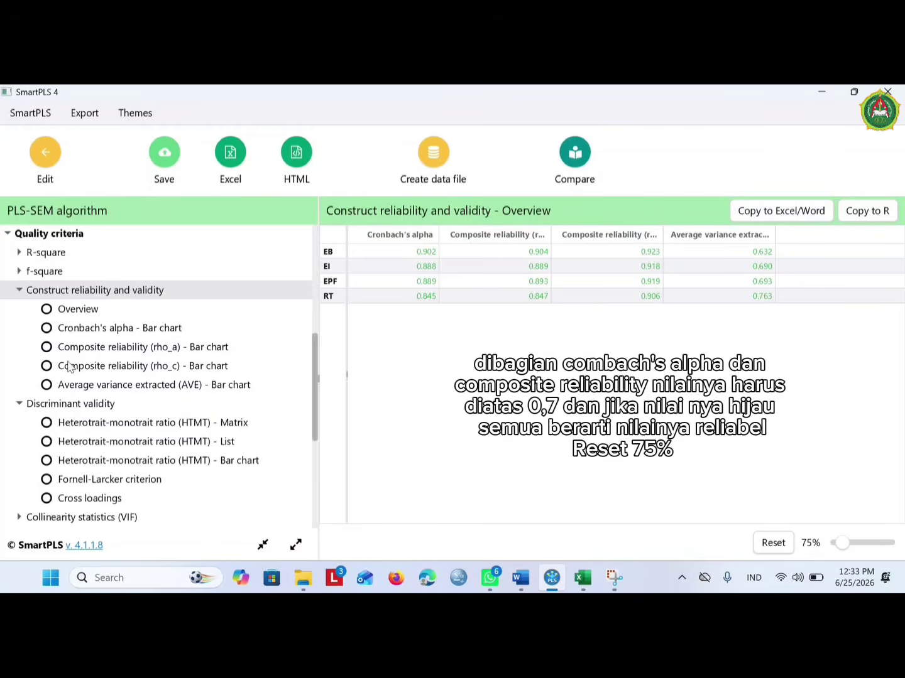
pyautogui.scroll(3, 69, 367)
pyautogui.click(54, 299)
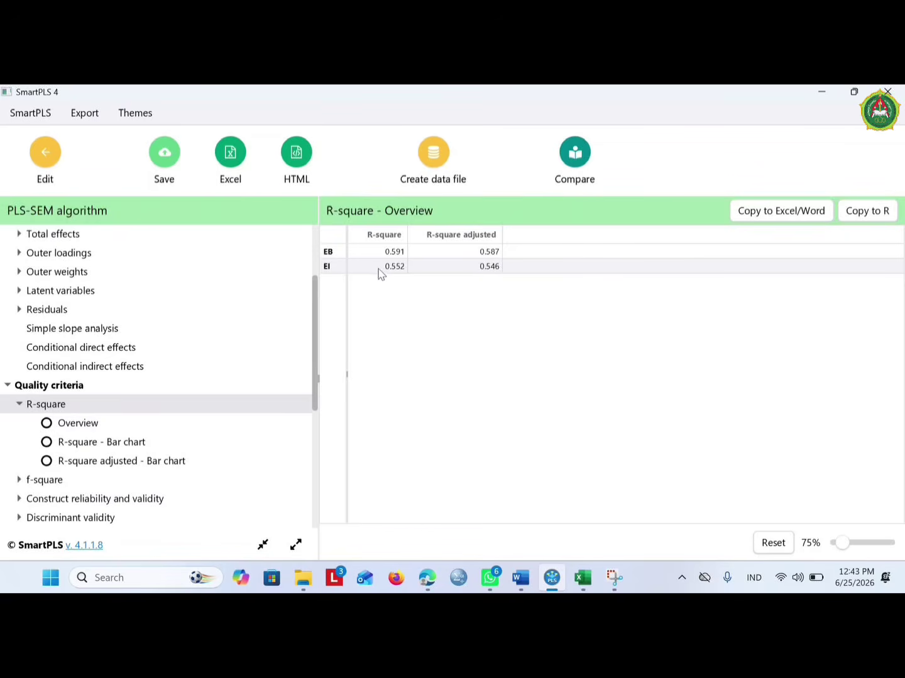
# Return to the model and run bootstrapping with 5000 subsamples, percentile bootstrap, two-tailed test and 0.05 significance level, opening the report
pyautogui.click(45, 154)
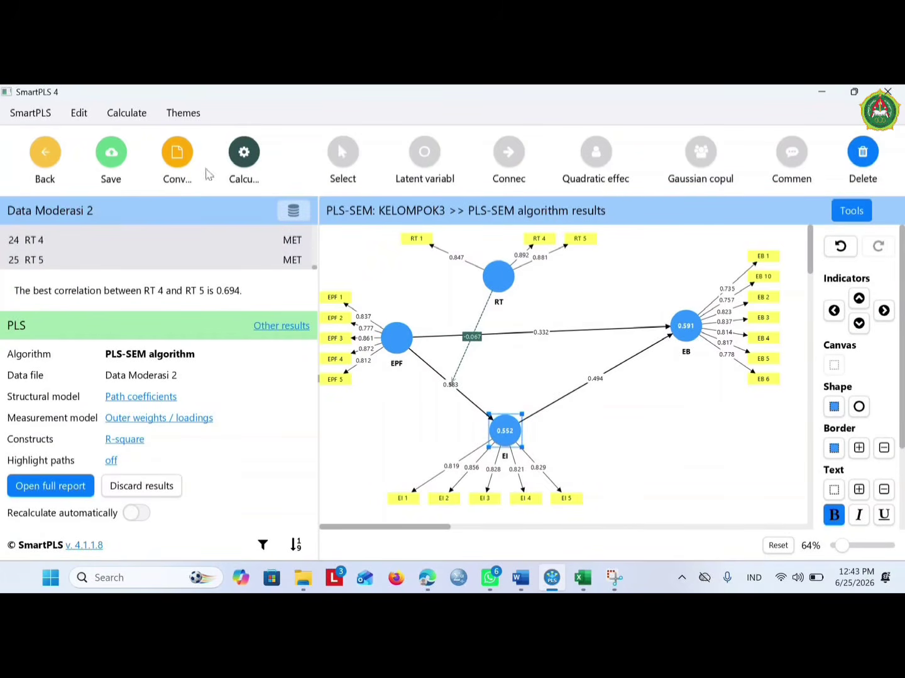
pyautogui.click(237, 163)
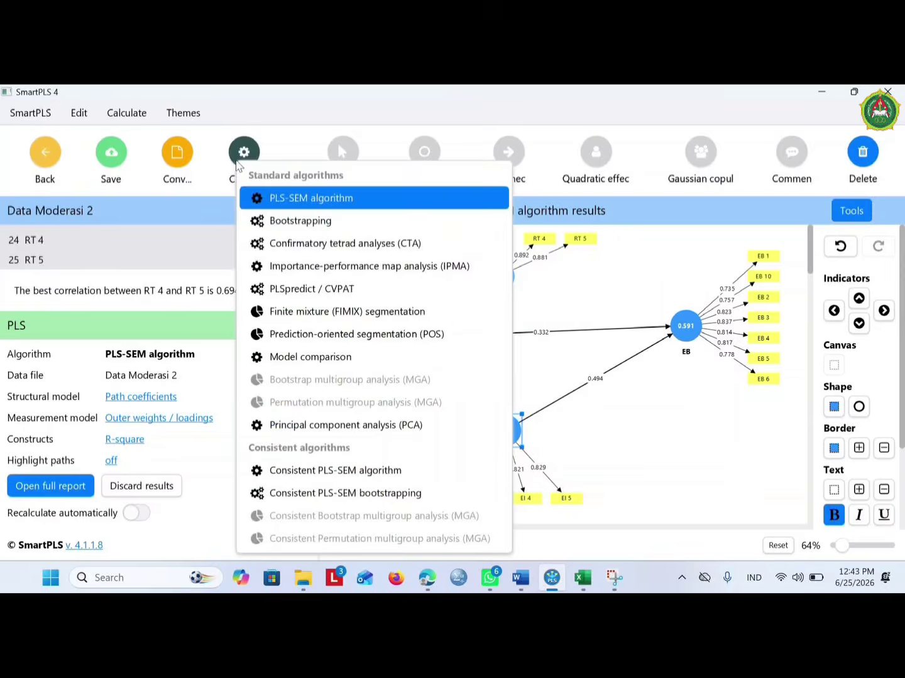
pyautogui.click(285, 221)
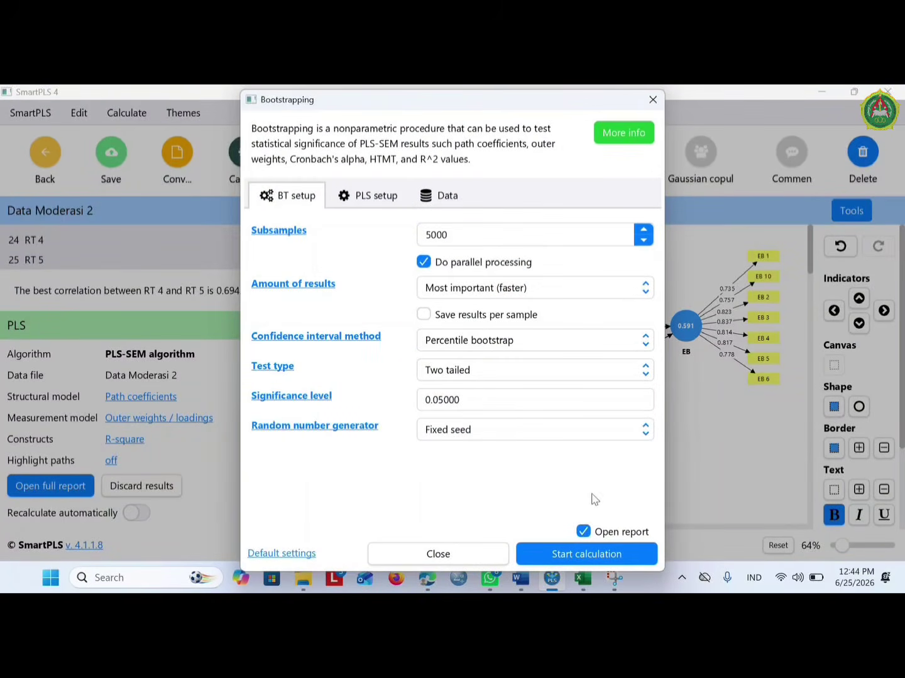
pyautogui.click(588, 550)
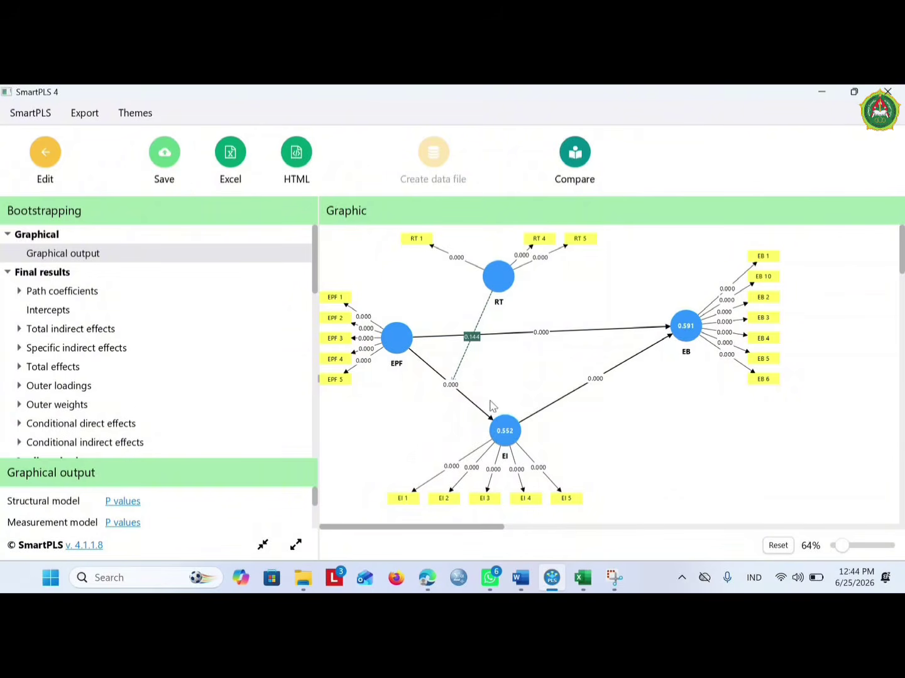
# Examine the T statistics and p values of the path coefficients and the specific indirect effects in the bootstrapping report
pyautogui.click(56, 290)
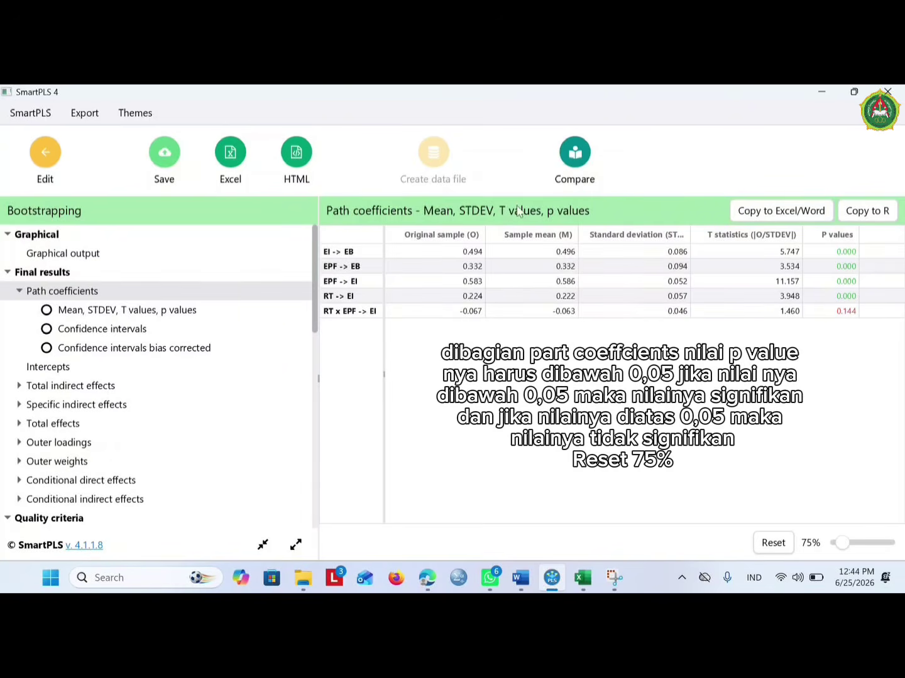
pyautogui.click(69, 405)
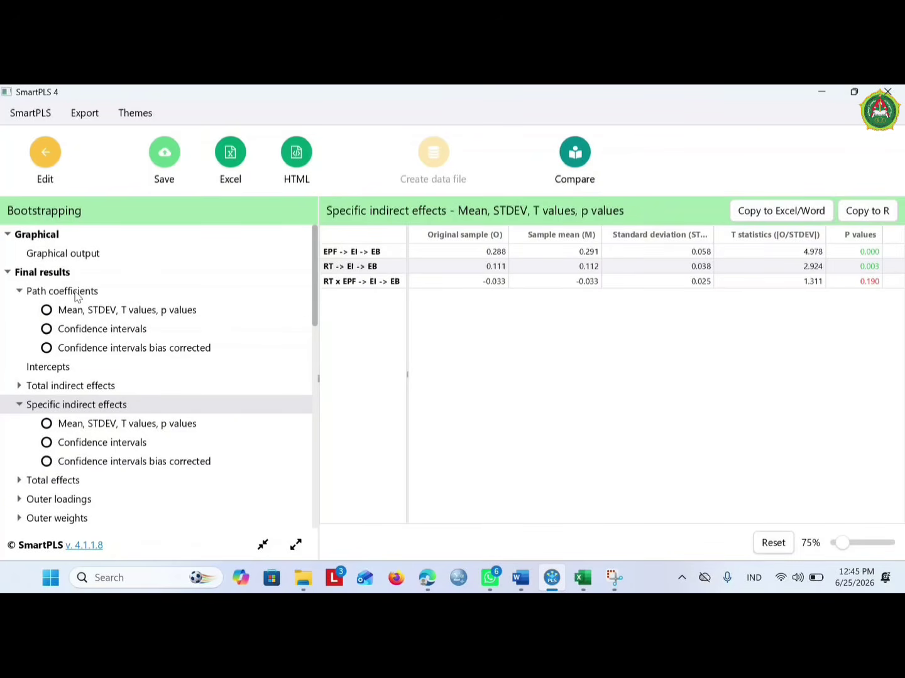
# Reopen the path coefficients table with T values and p values, and start a screen snip of it
pyautogui.click(75, 294)
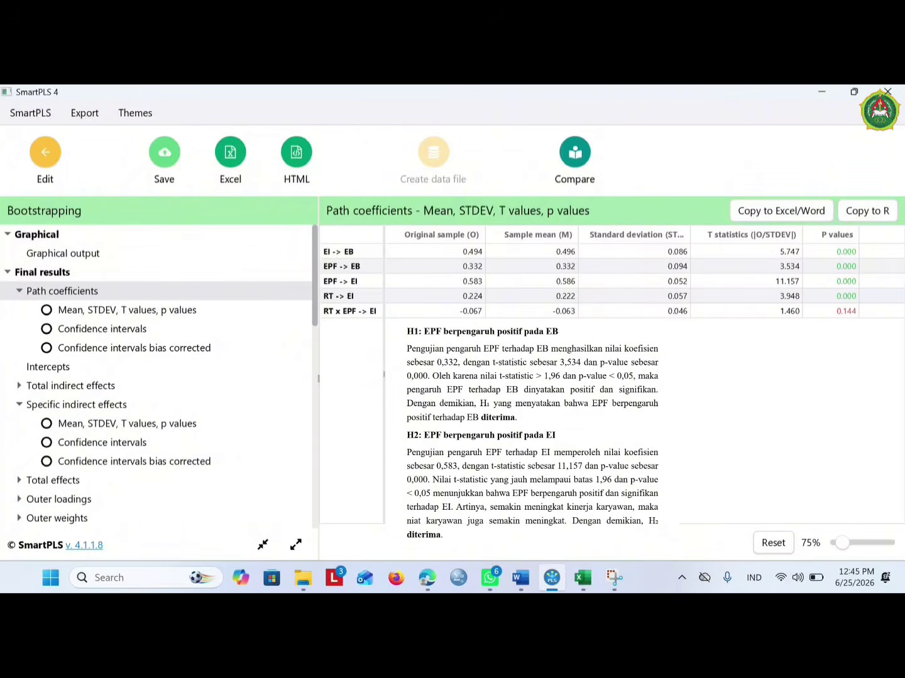
pyautogui.press('super+shift+s')
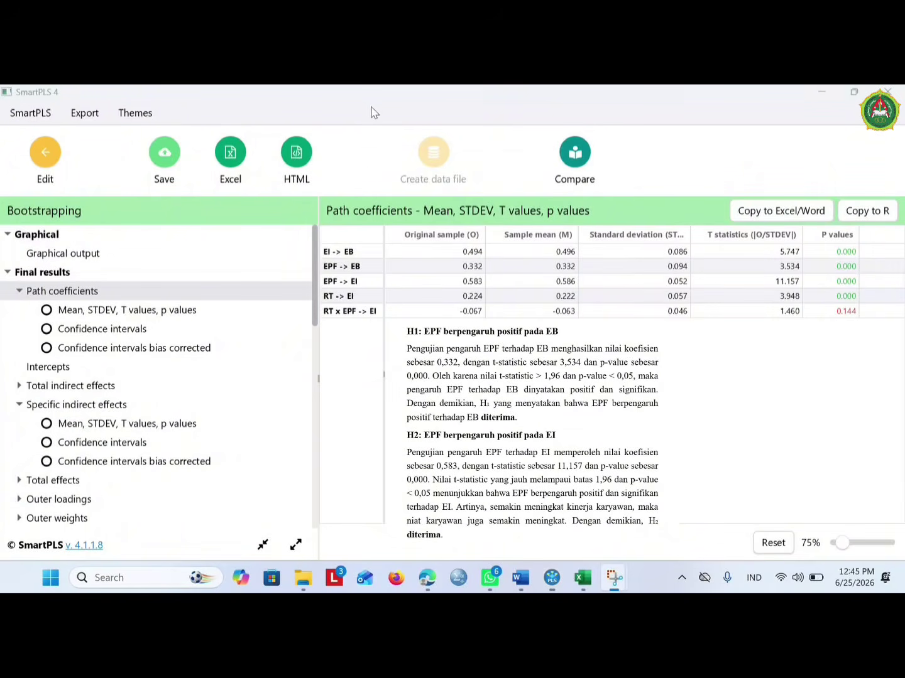